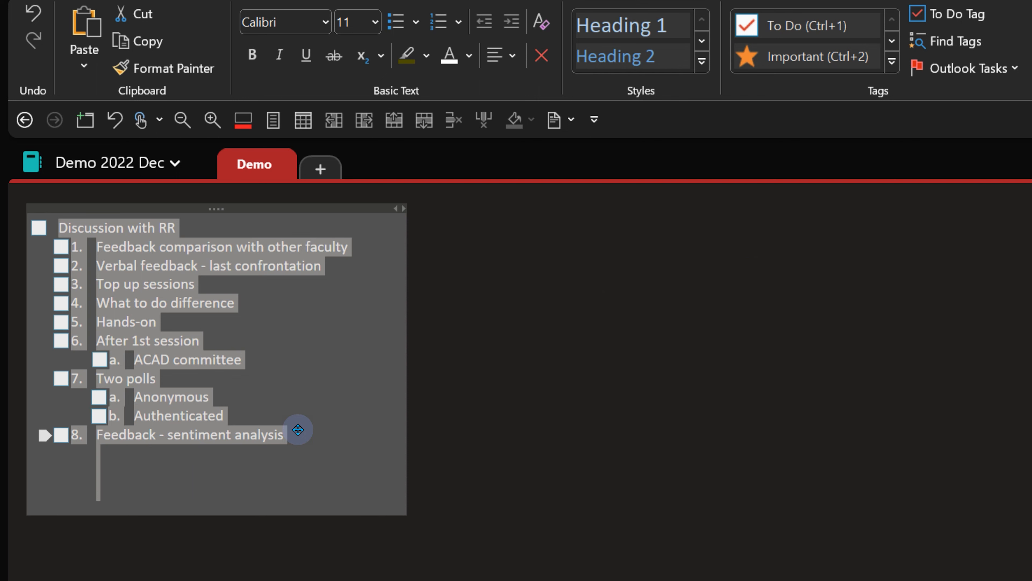
- Mark the Hands-on, ACAD committee and Authenticated items as done in the Discussion with RR checklist
left_click(300, 385)
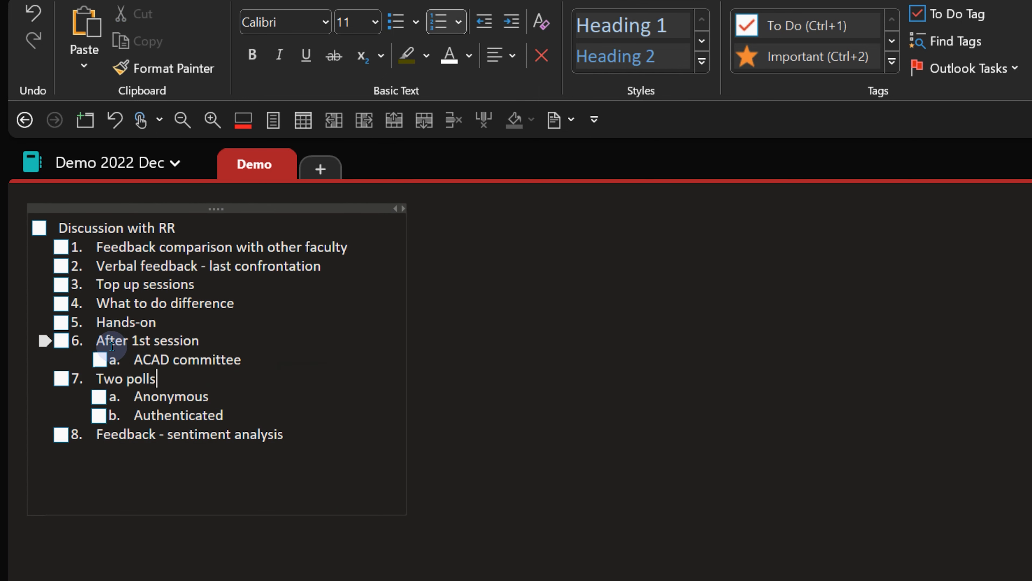
left_click(61, 322)
left_click(99, 359)
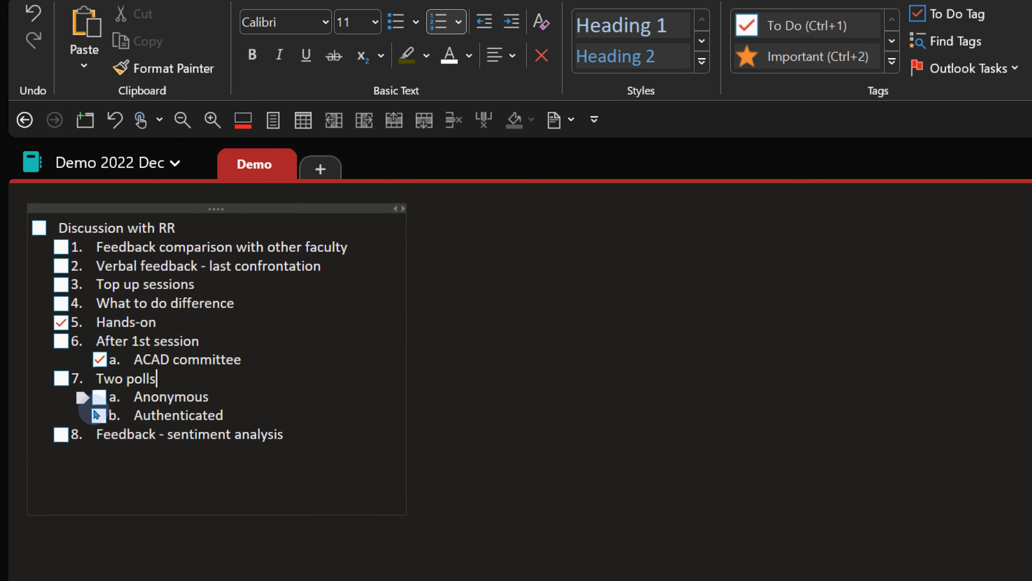
left_click(98, 415)
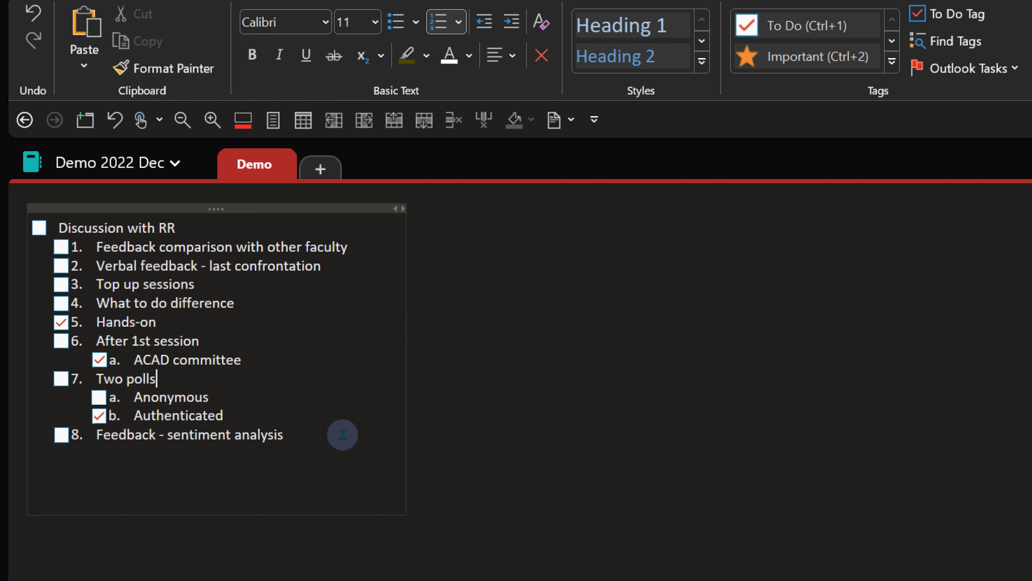
- Remove the To Do tags from the entire Discussion with RR list and reapply them unchecked to every line
left_click_drag(343, 434, 145, 231)
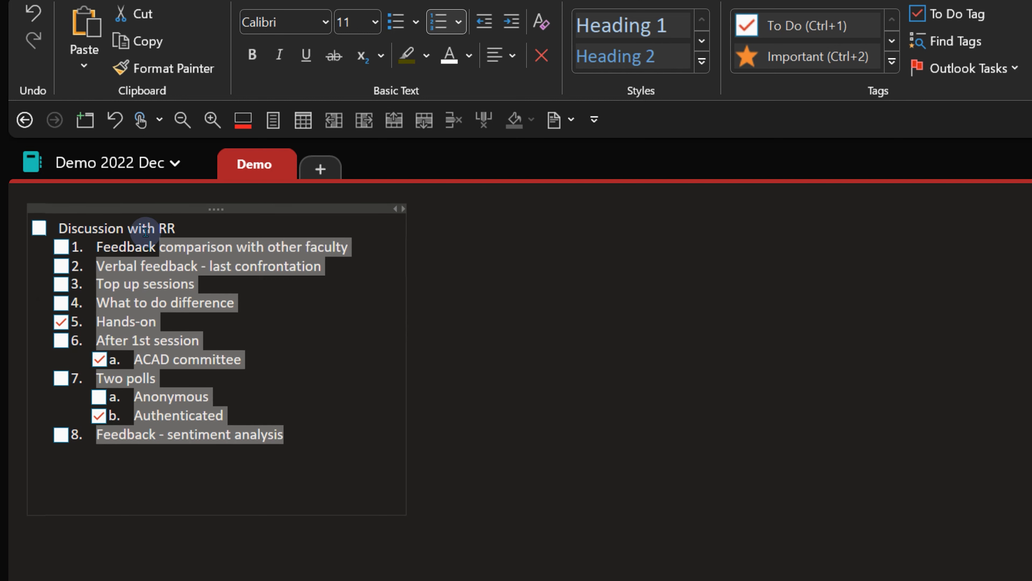
key("ctrl+a")
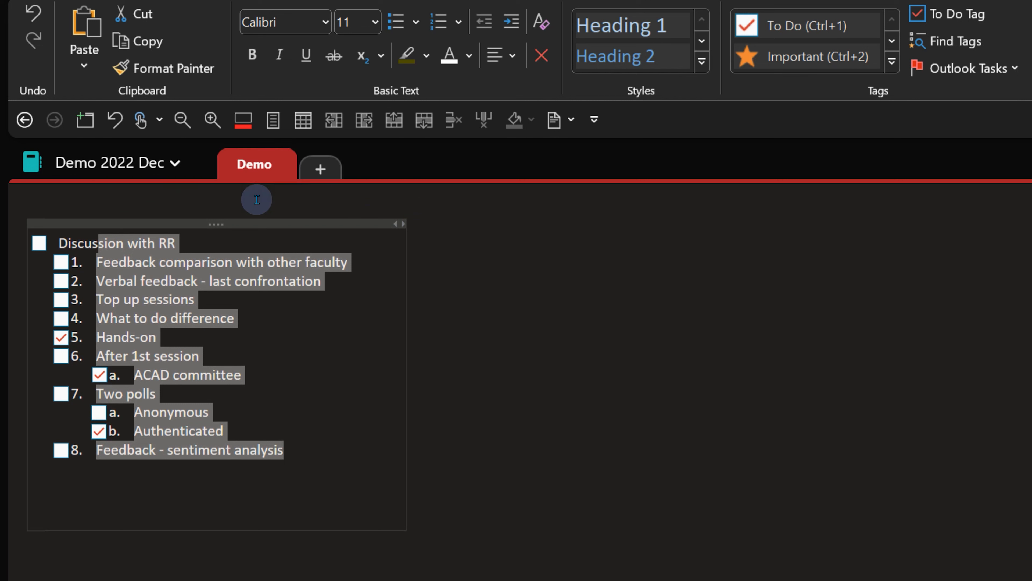
key("ctrl+a")
key("ctrl+1")
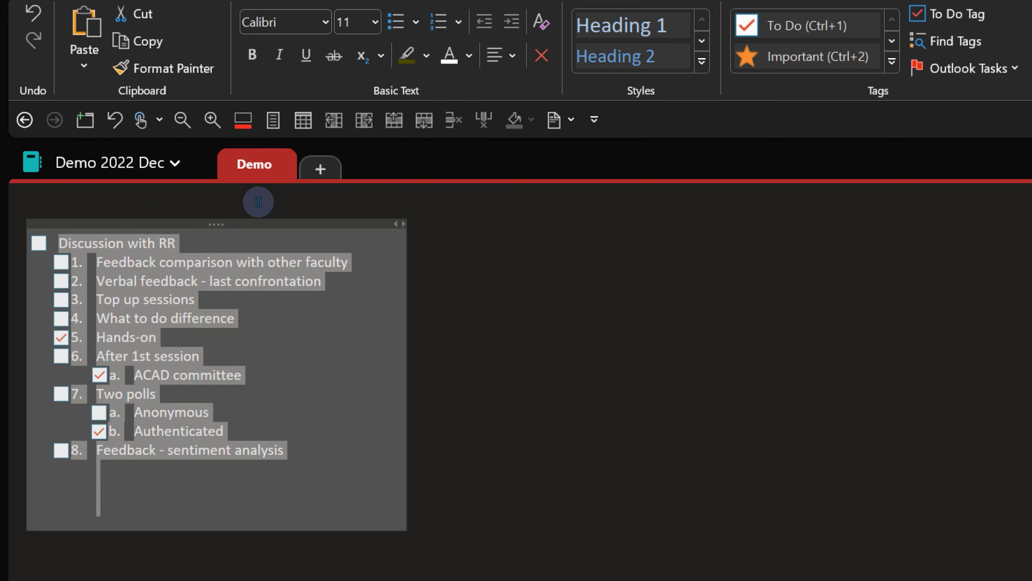
key("ctrl+1")
key("ctrl+1")
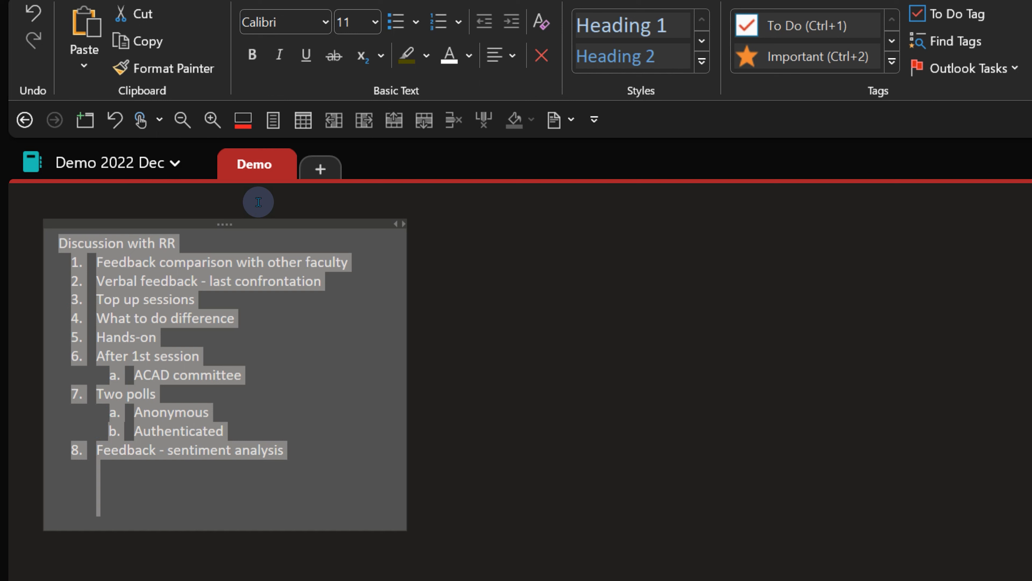
key("ctrl+1")
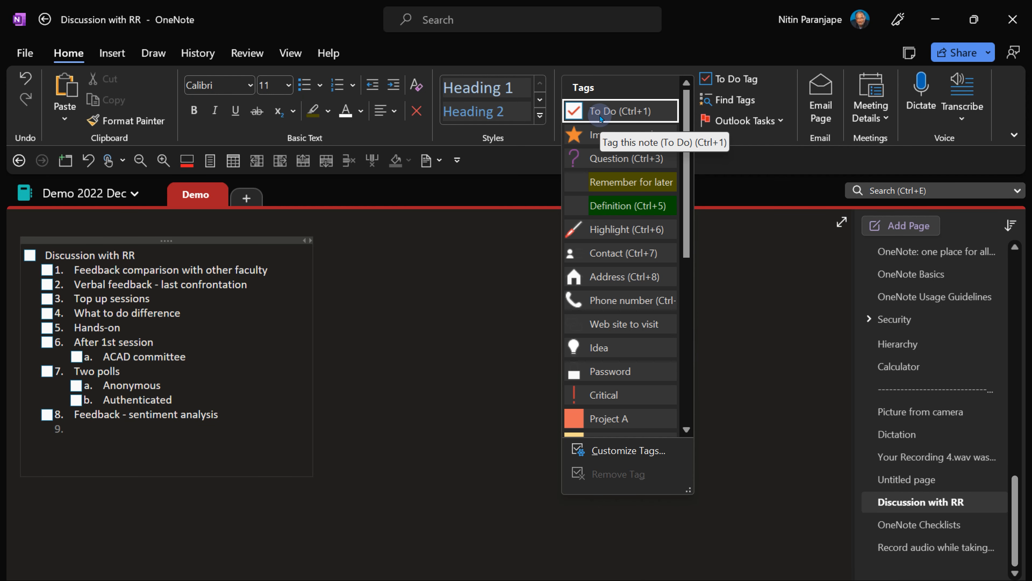
left_click(693, 298)
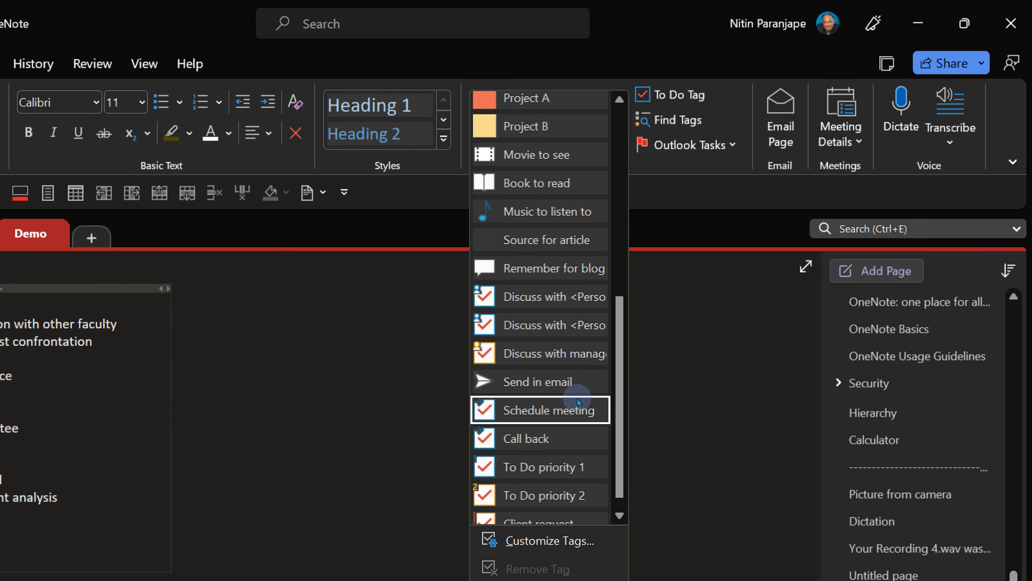
left_click_drag(620, 482, 623, 499)
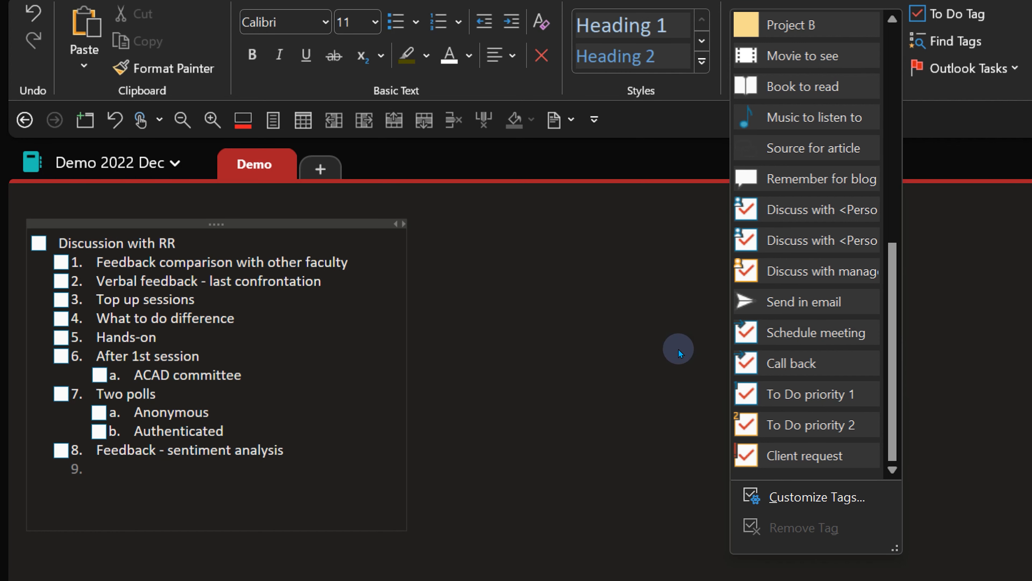
key("Escape")
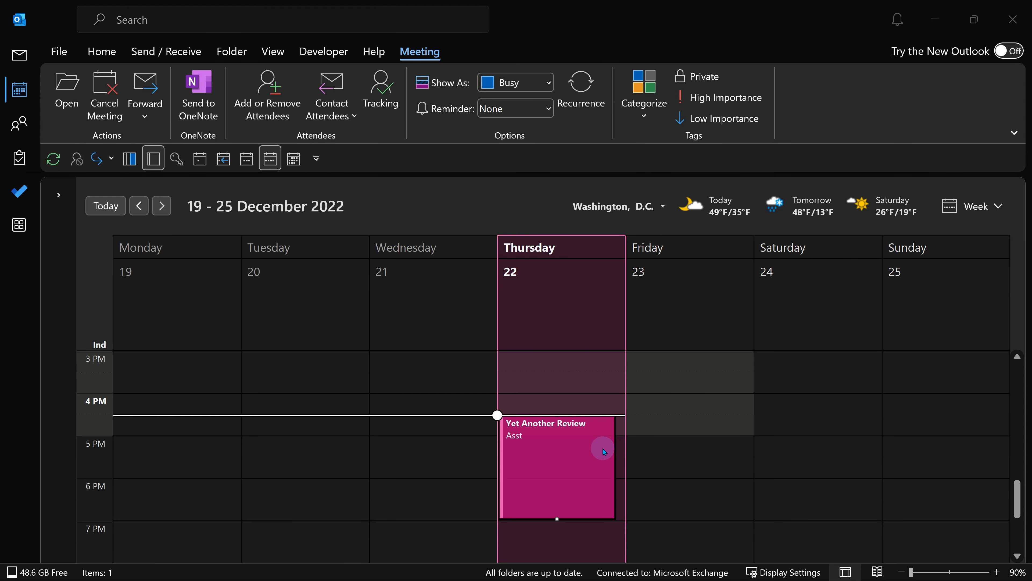
- Switch to the Outlook calendar and send the Thursday meeting Yet Another Review to OneNote
right_click(602, 449)
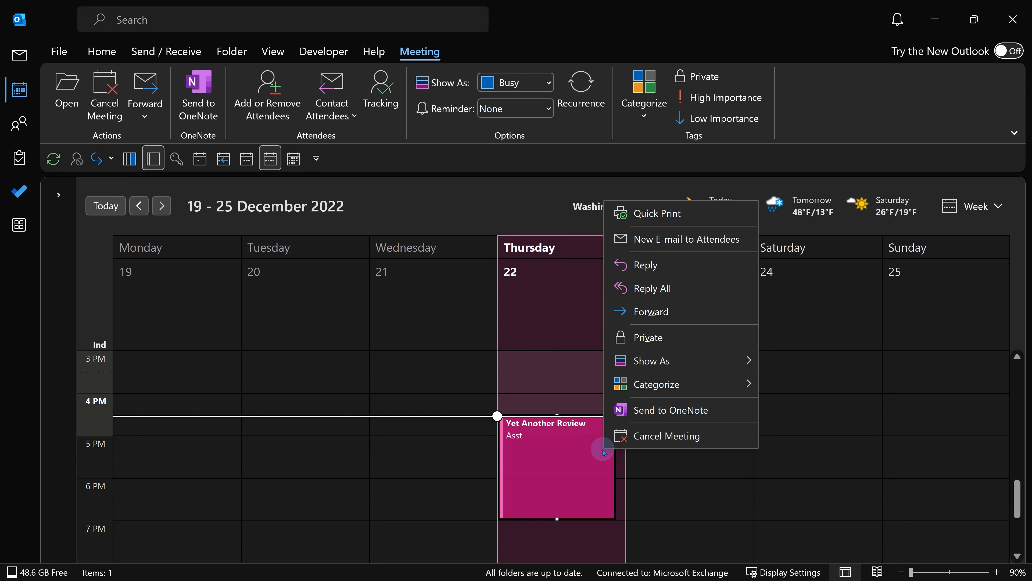
left_click(665, 411)
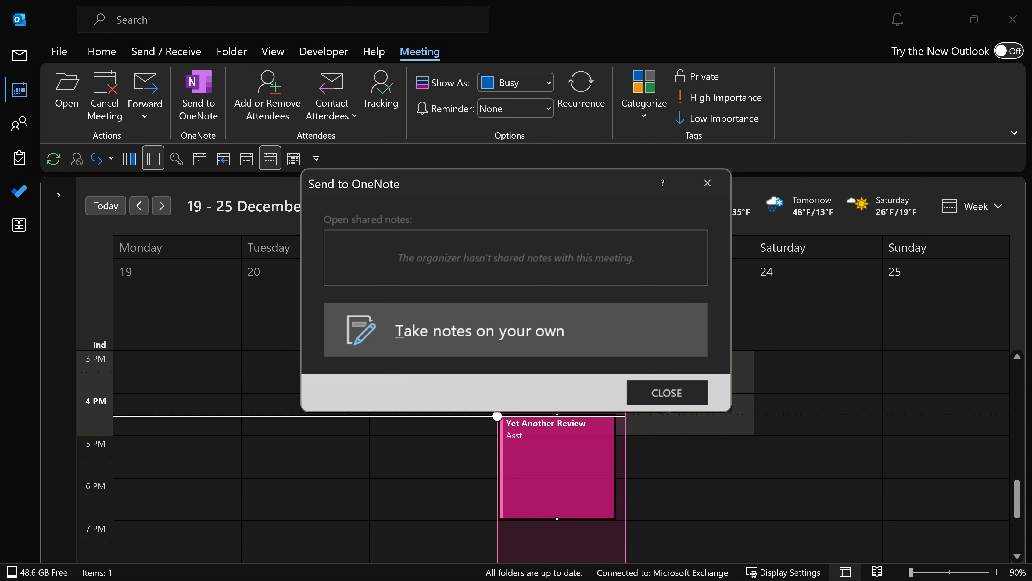
left_click(668, 401)
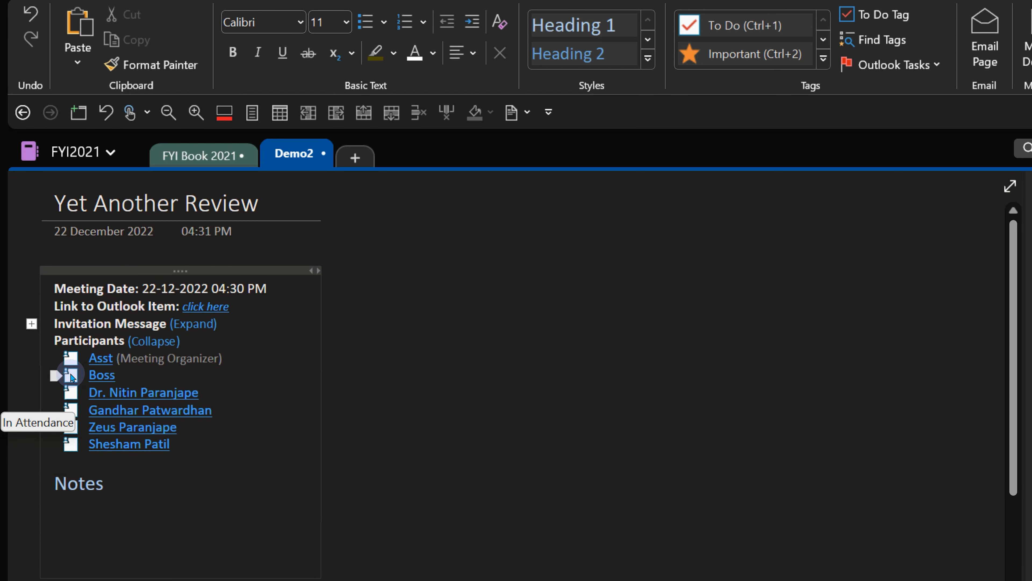
- In the Yet Another Review meeting notes, mark the third, fifth and sixth listed participants as in attendance
left_click(70, 392)
left_click(70, 427)
left_click(70, 444)
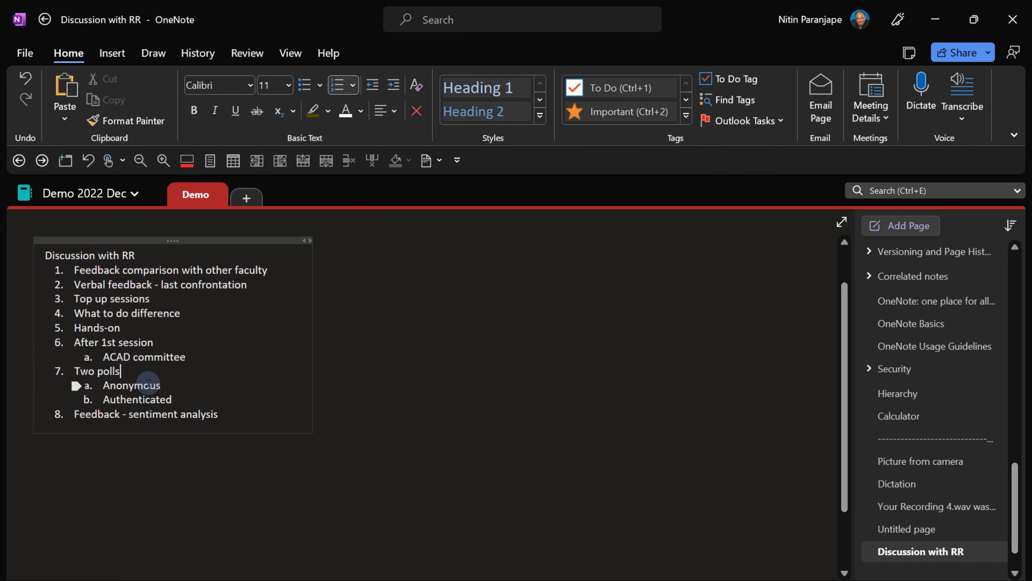
- Tag the Authenticated sub-item in the Discussion with RR list as Important and as Question
left_click(178, 397)
left_click(590, 115)
left_click(686, 115)
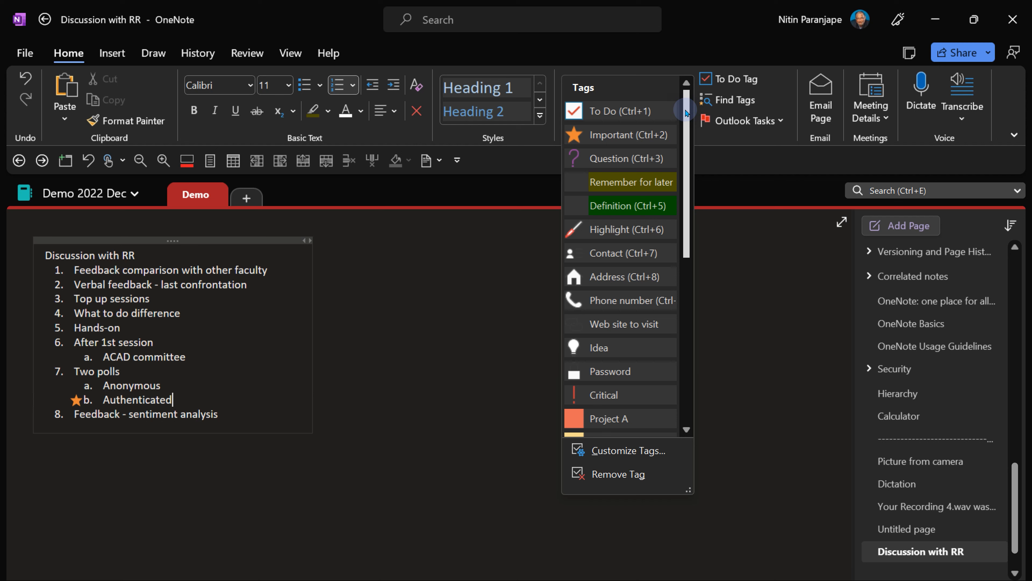
left_click(641, 156)
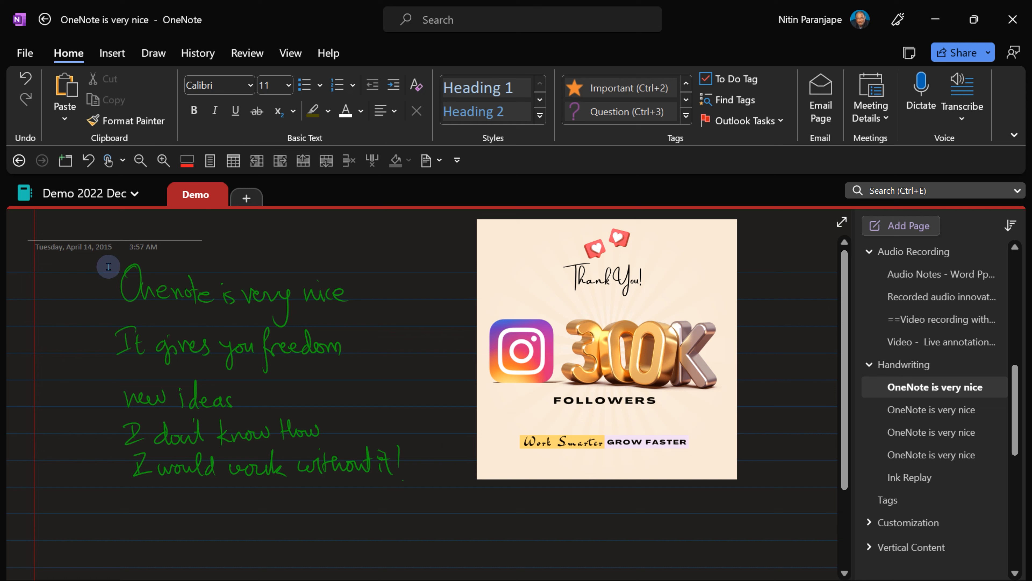
- Tag the 300K followers picture on the OneNote is very nice page as Idea
left_click(711, 289)
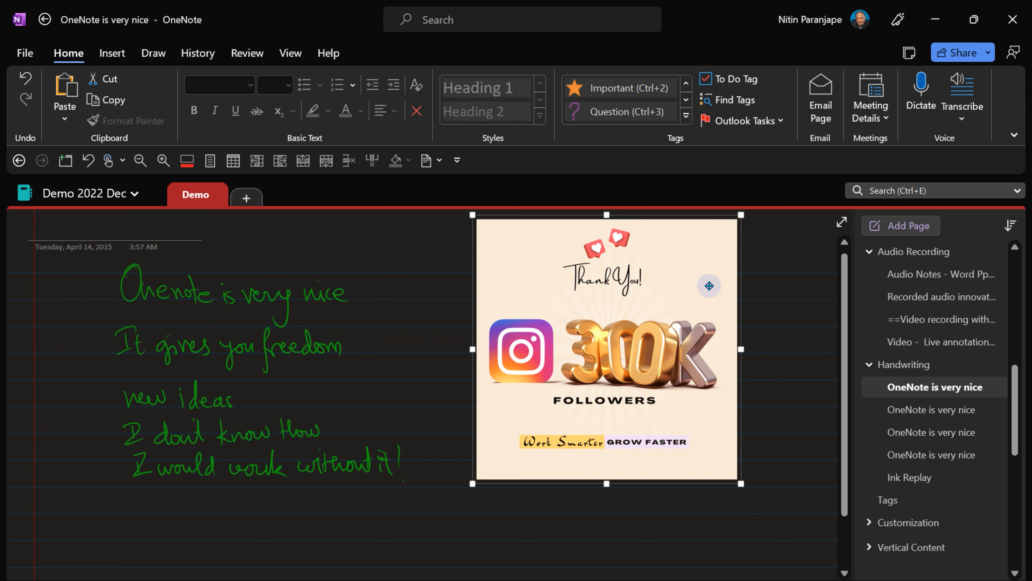
left_click(687, 116)
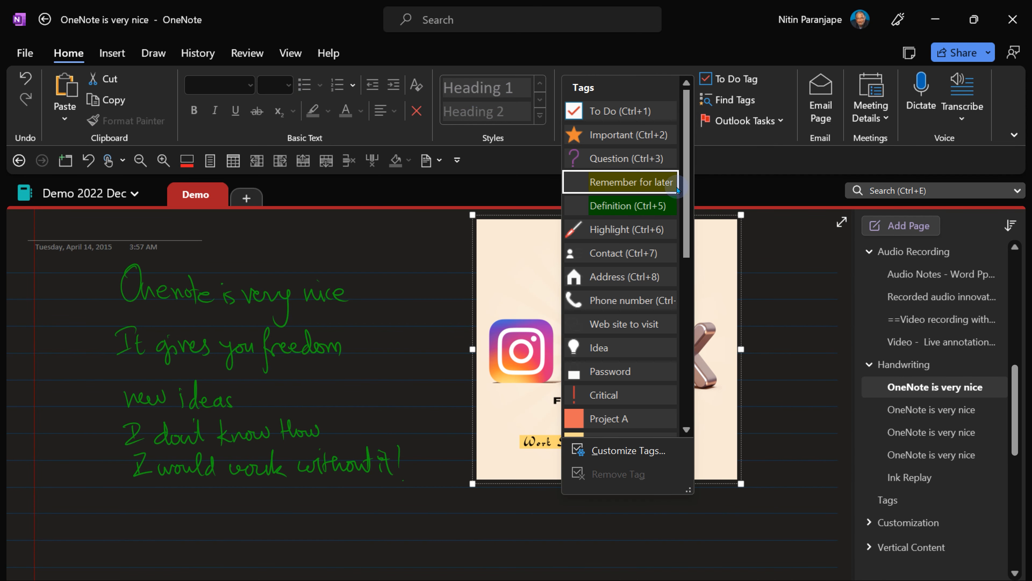
left_click(655, 347)
left_click(267, 303)
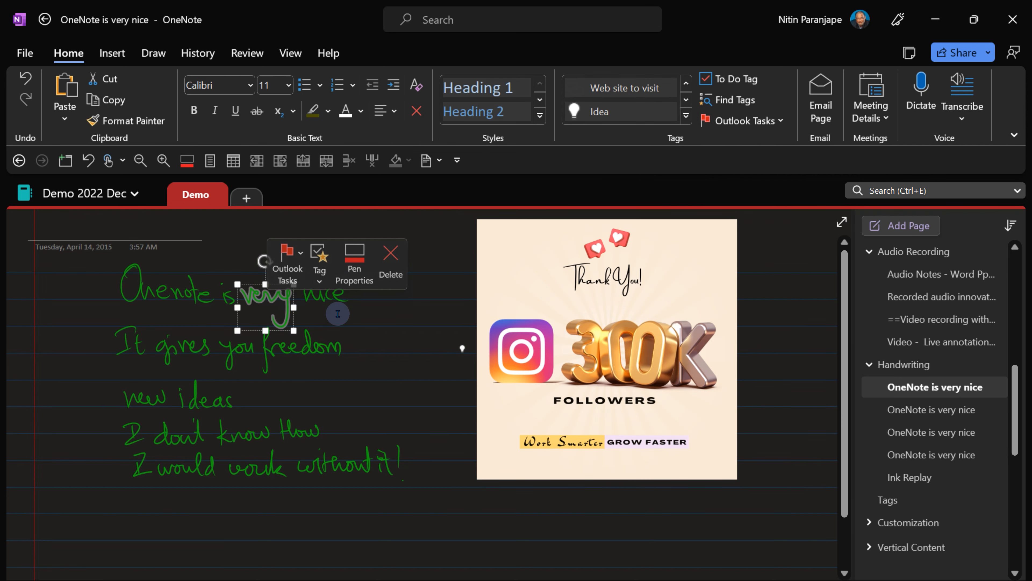
left_click(329, 294)
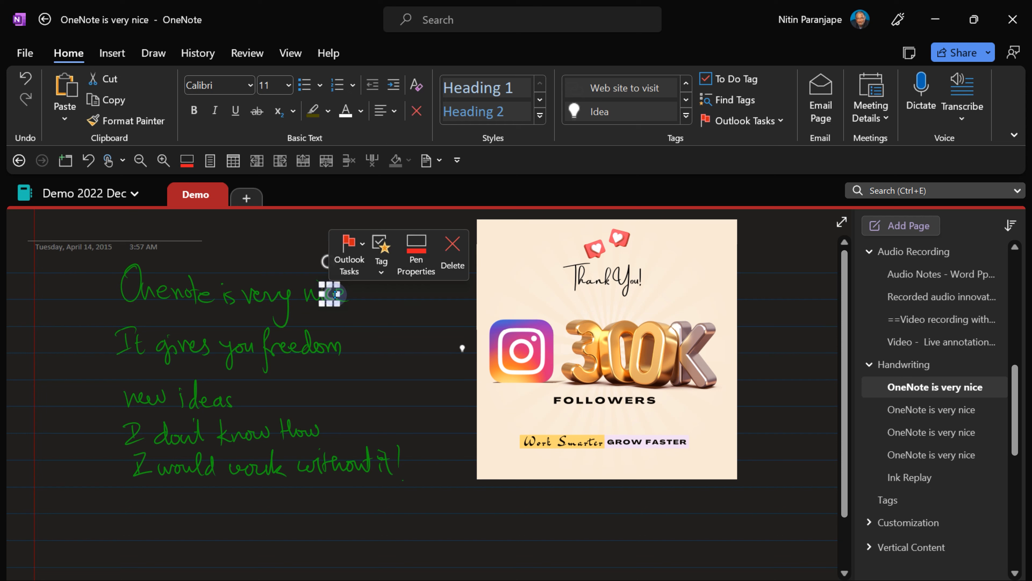
left_click(349, 320)
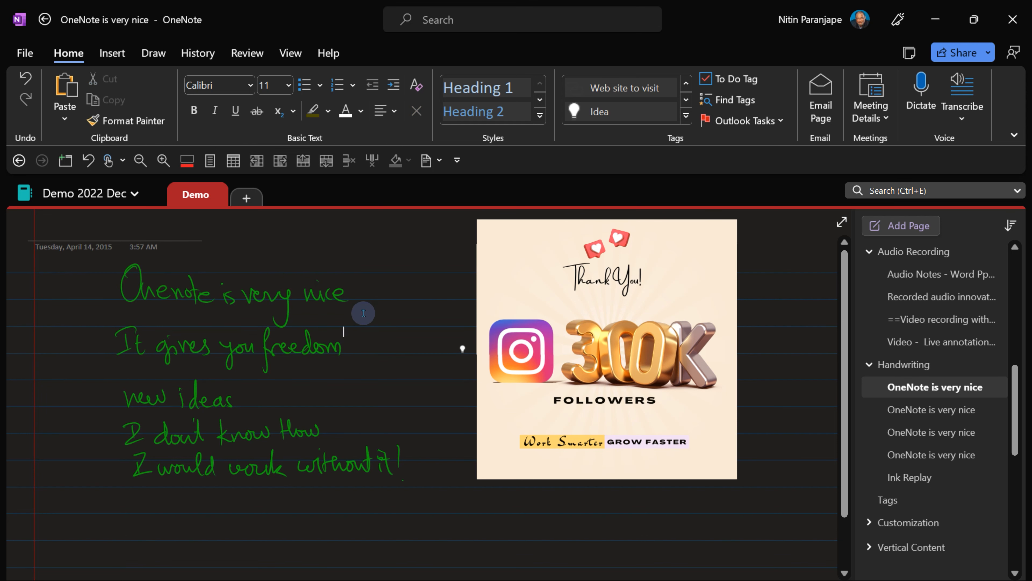
- Lasso all five lines of green handwriting beside the picture and tag them as Important
left_click(154, 53)
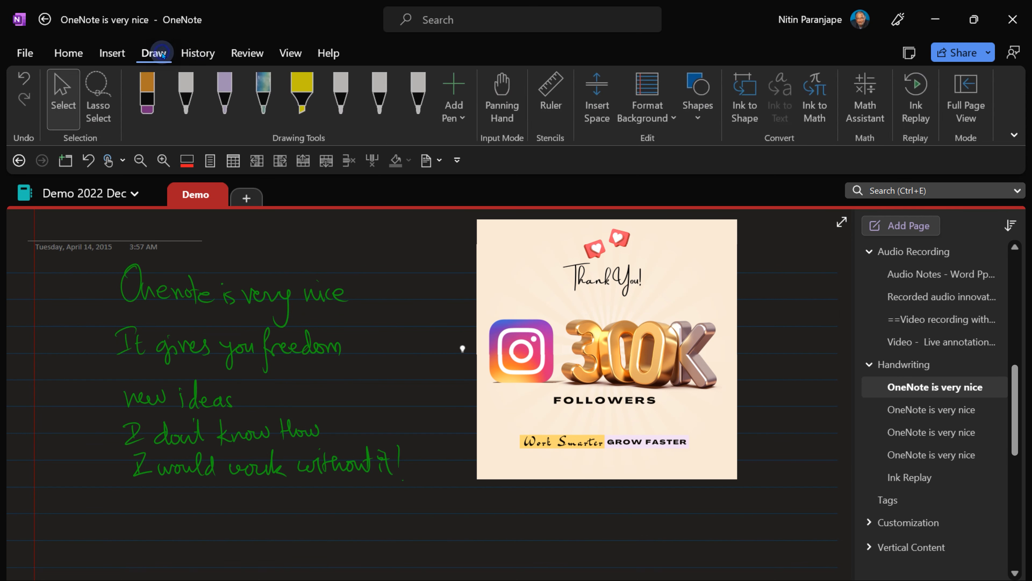
left_click(108, 104)
mouse_move(108, 250)
left_mouse_down()
mouse_move(360, 270)
mouse_move(355, 529)
mouse_move(101, 463)
mouse_move(58, 295)
mouse_move(108, 240)
left_mouse_up()
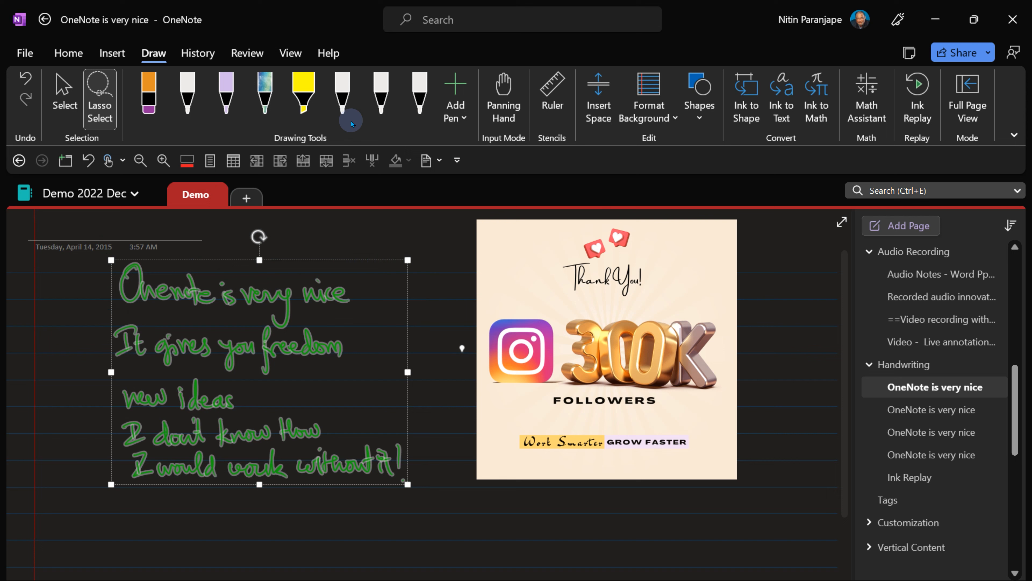
left_click(52, 49)
left_click(615, 117)
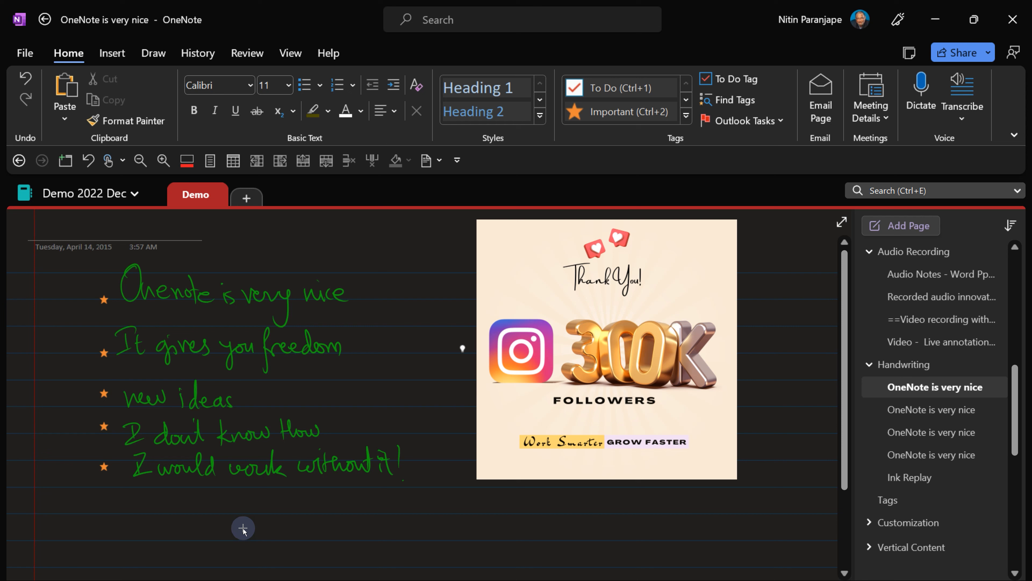
left_click(686, 116)
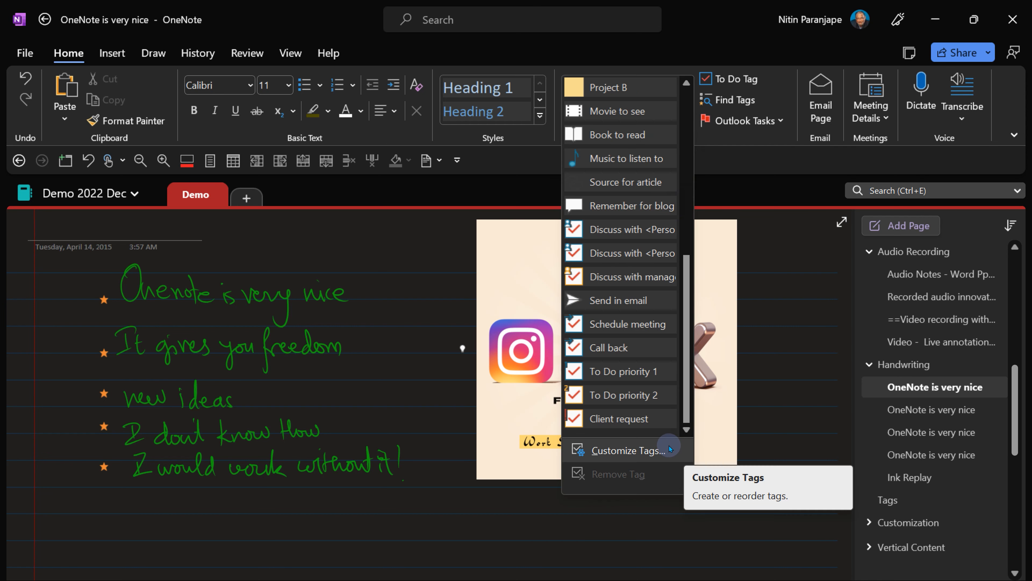
left_click(267, 345)
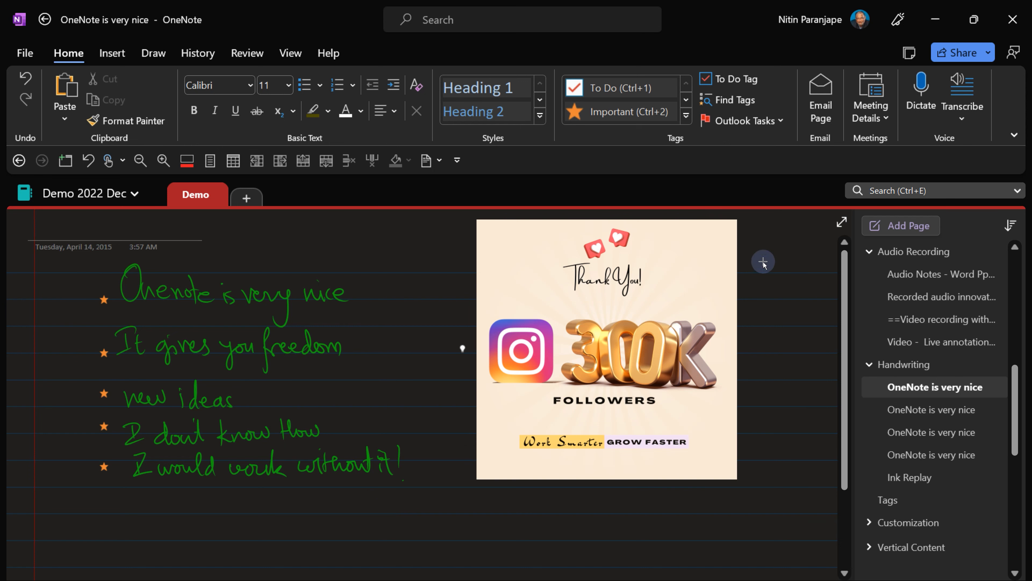
- Add a page titled Branch 1 with the numbered list One, Two, Three, "This is not correct. Violates clause 123.3", Five, Six
key("ctrl+n")
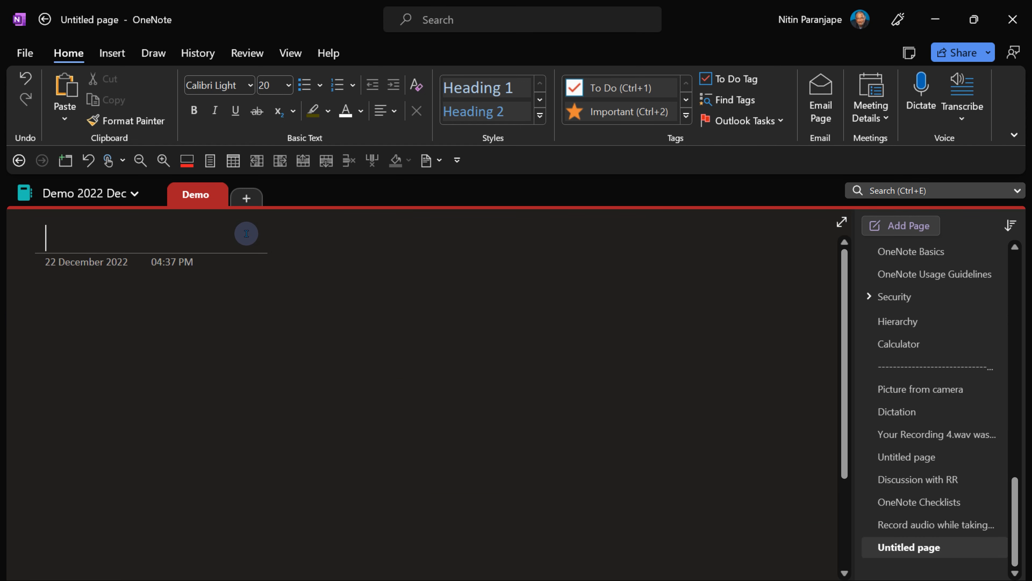
type("Branch 1")
key("Return")
type("One Two Three This is not correct. Violates clause 123.3 Five Six")
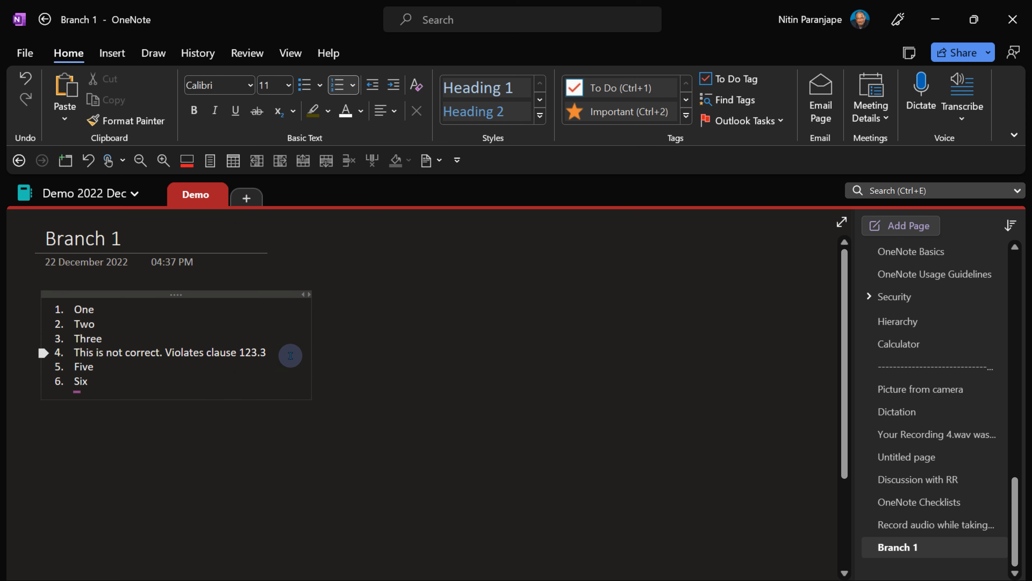
- Start a new custom tag named Audit Finding with the Frowning symbol
left_click(686, 115)
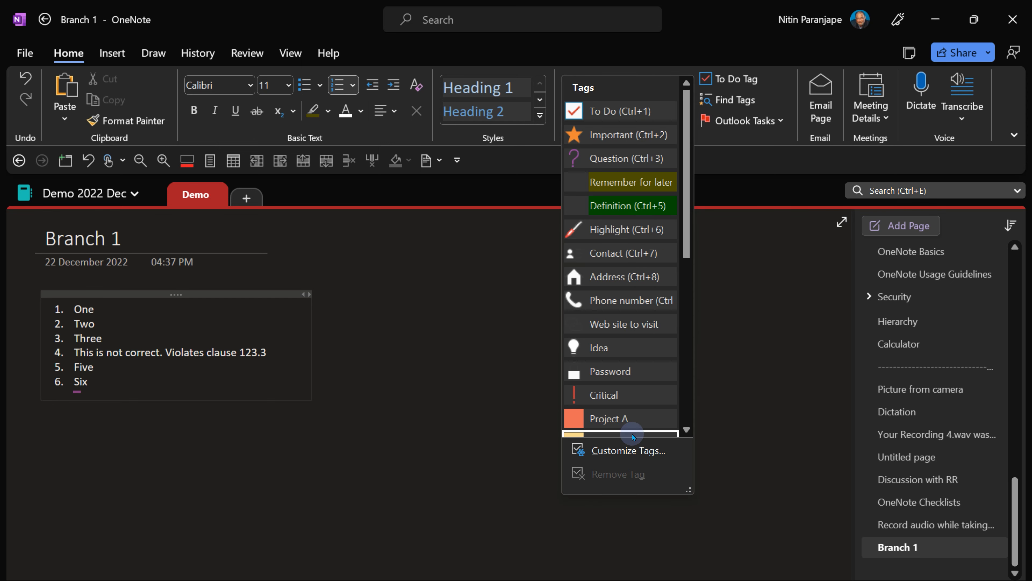
left_click(634, 449)
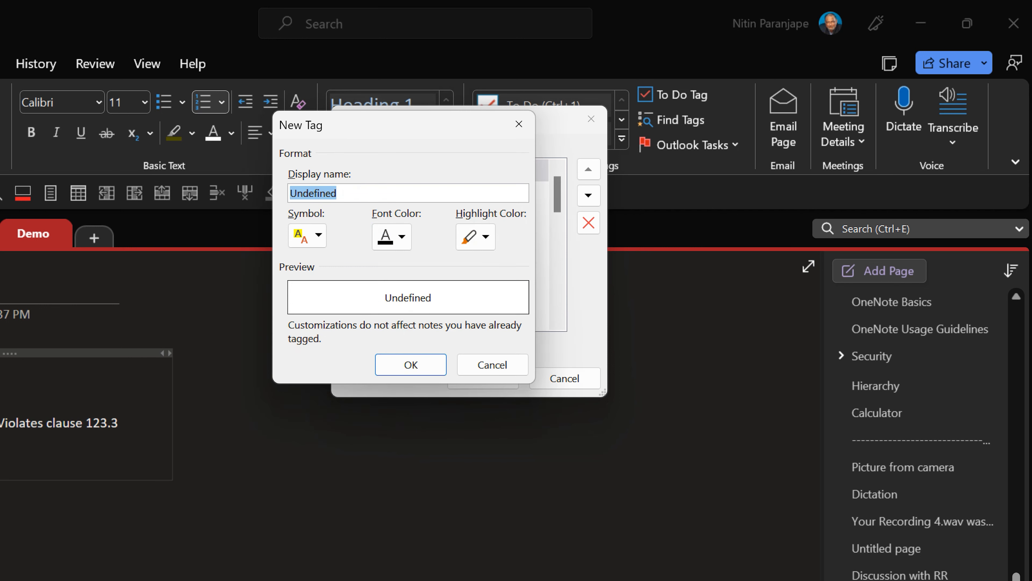
type("Audit Finding")
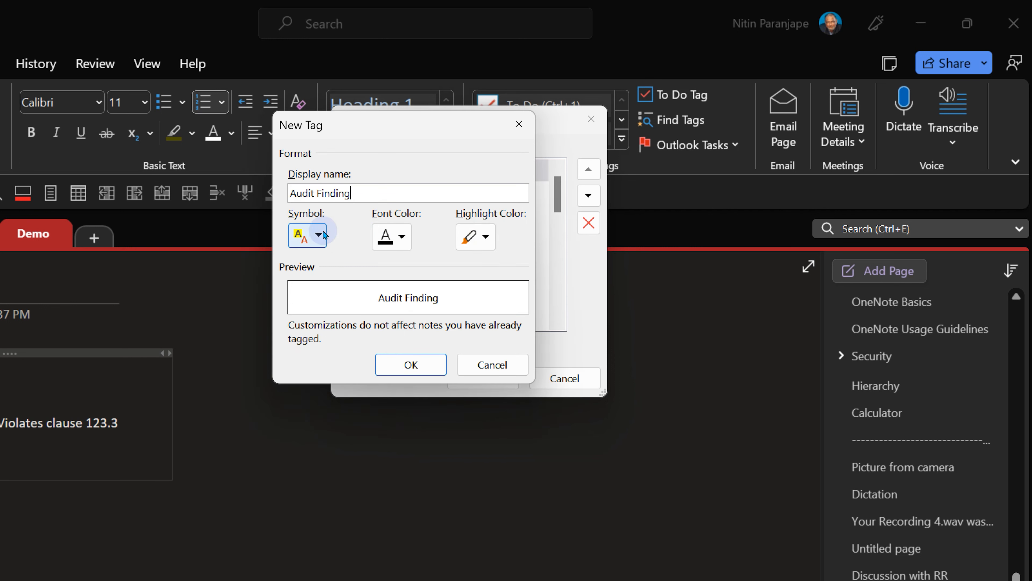
left_click(324, 236)
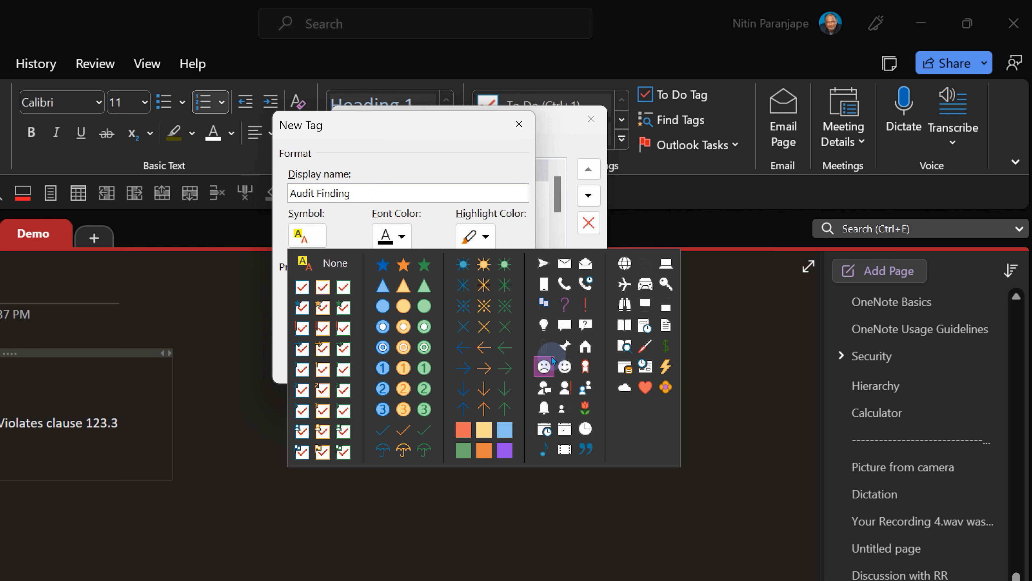
left_click(552, 372)
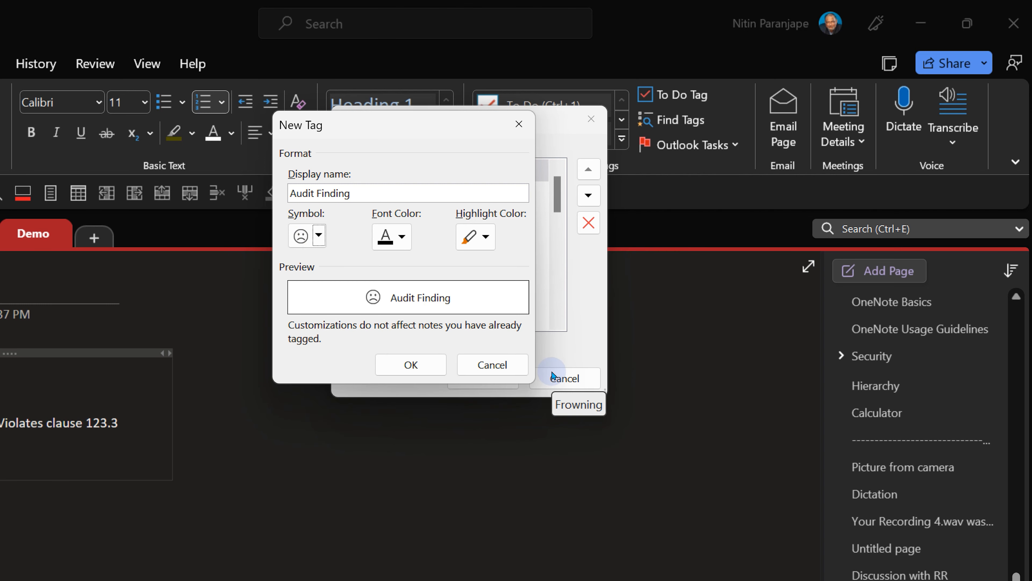
- Set the Audit Finding tag's font color to red, leave it without a highlight color, and save the new tag
left_click(408, 247)
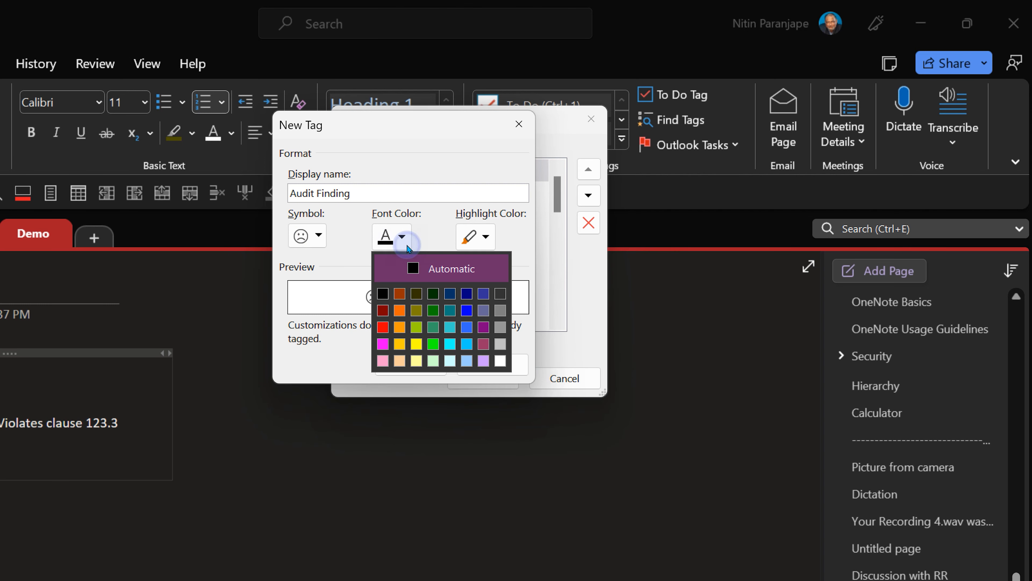
left_click(381, 333)
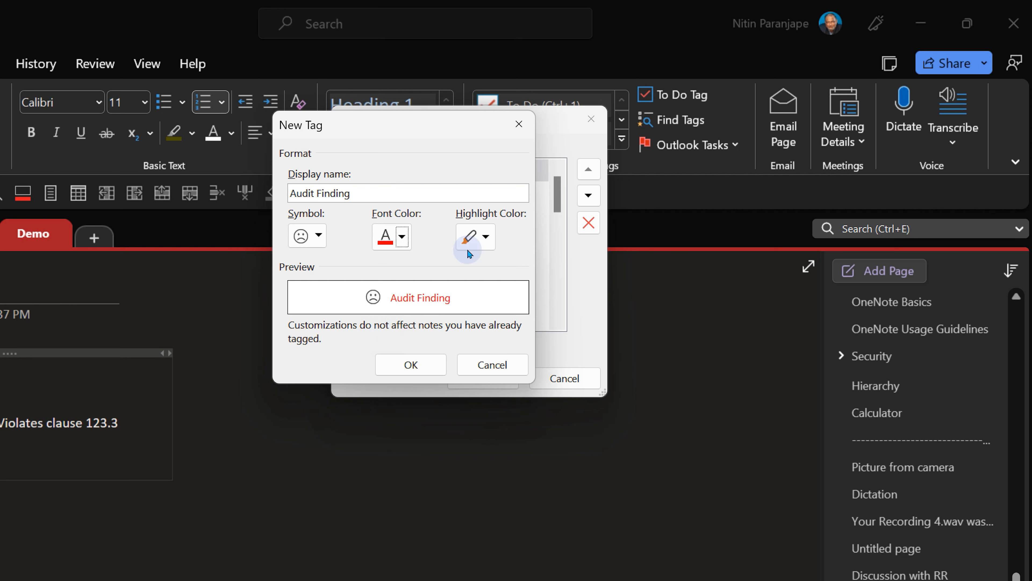
left_click(487, 239)
left_click(488, 242)
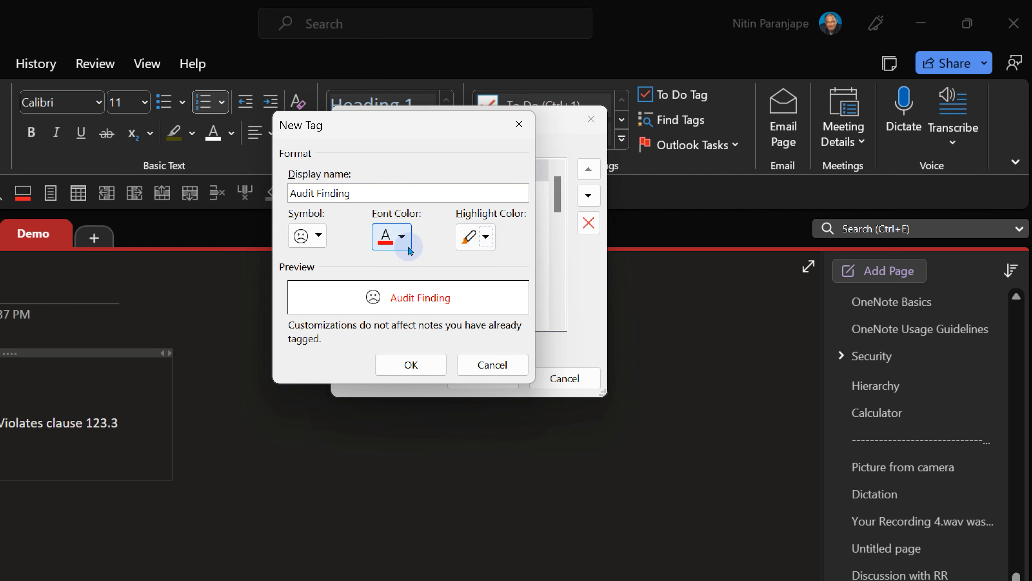
left_click(408, 365)
- Move the Audit Finding tag down the tag list to just below Remember for later and save the customized order
left_click(477, 226)
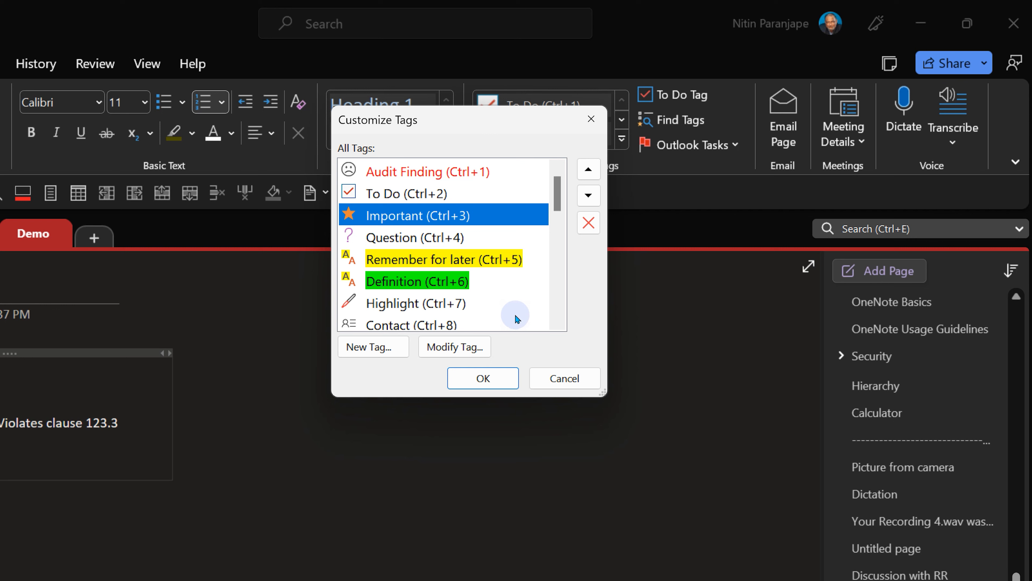
left_click(468, 177)
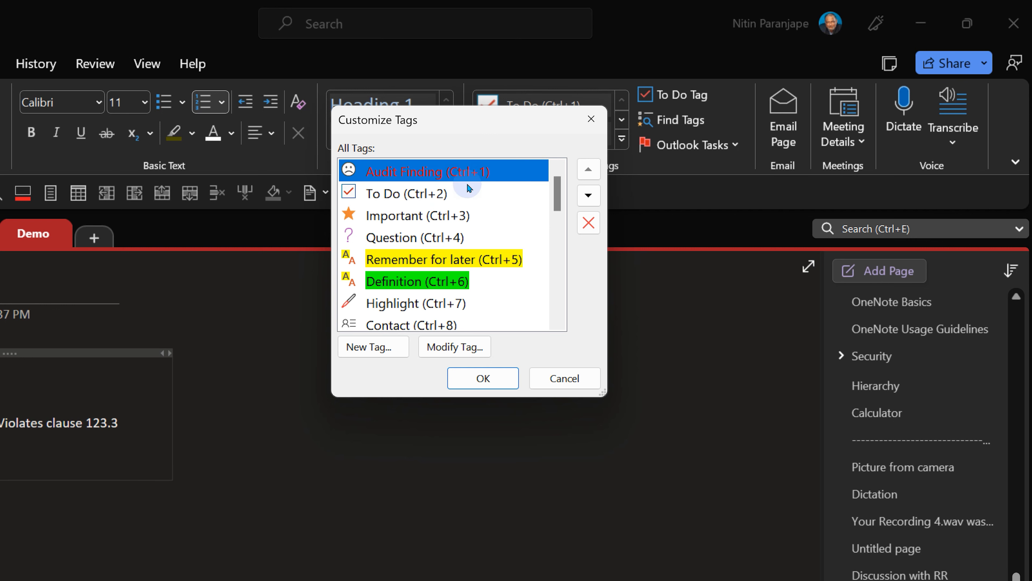
left_click(454, 259)
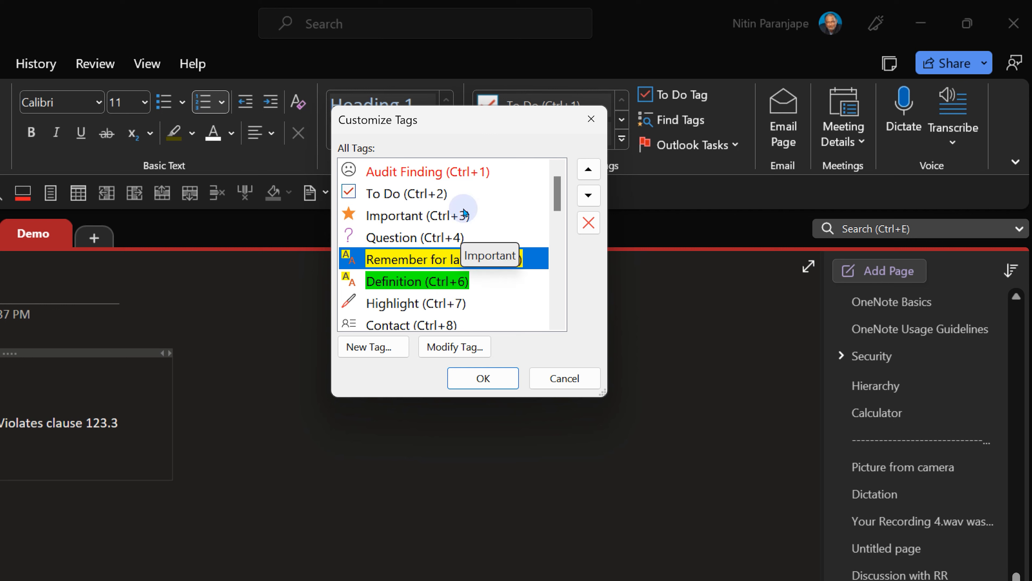
left_click(470, 173)
left_click(590, 197)
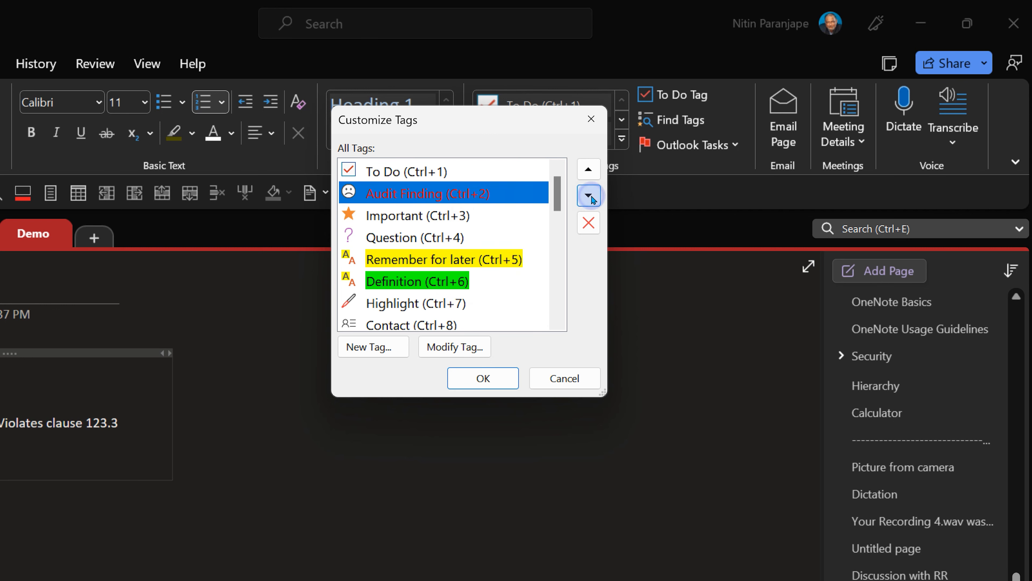
left_click(590, 197)
left_click(590, 197)
left_click(590, 197)
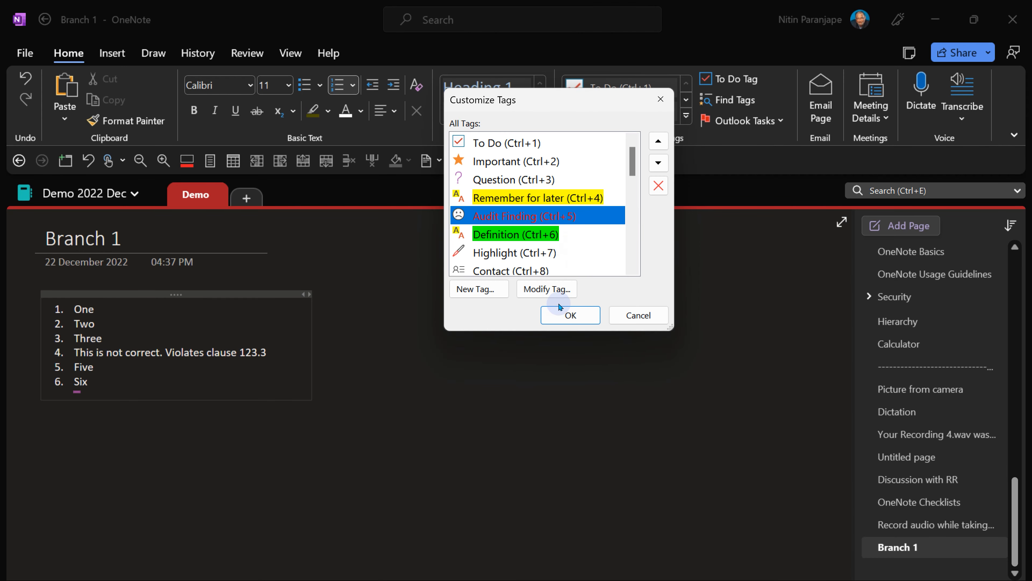
left_click(566, 316)
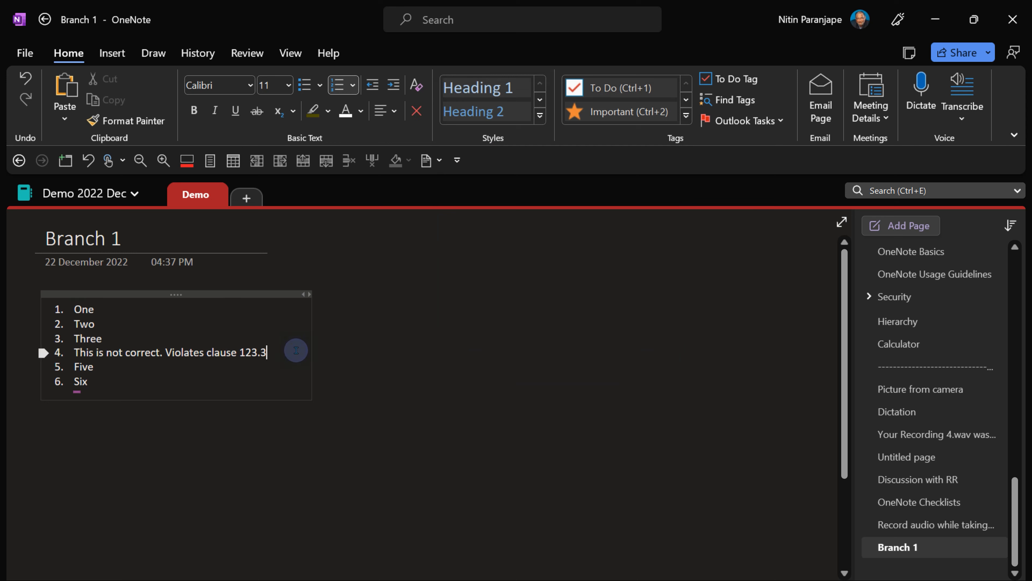
- Tag the fourth list item, "This is not correct. Violates clause 123.3", as Audit Finding
key("ctrl+3")
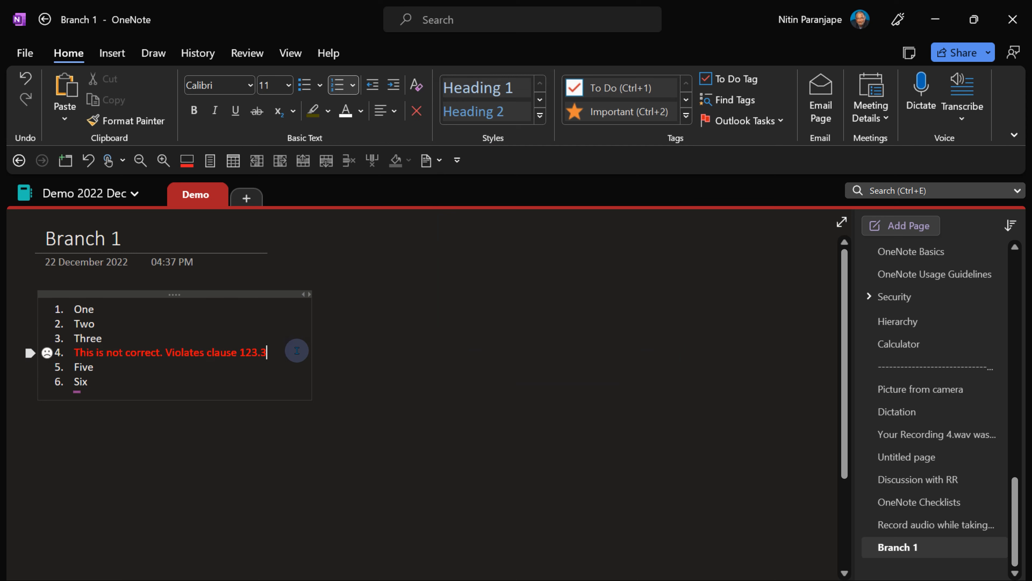
key("ctrl+0")
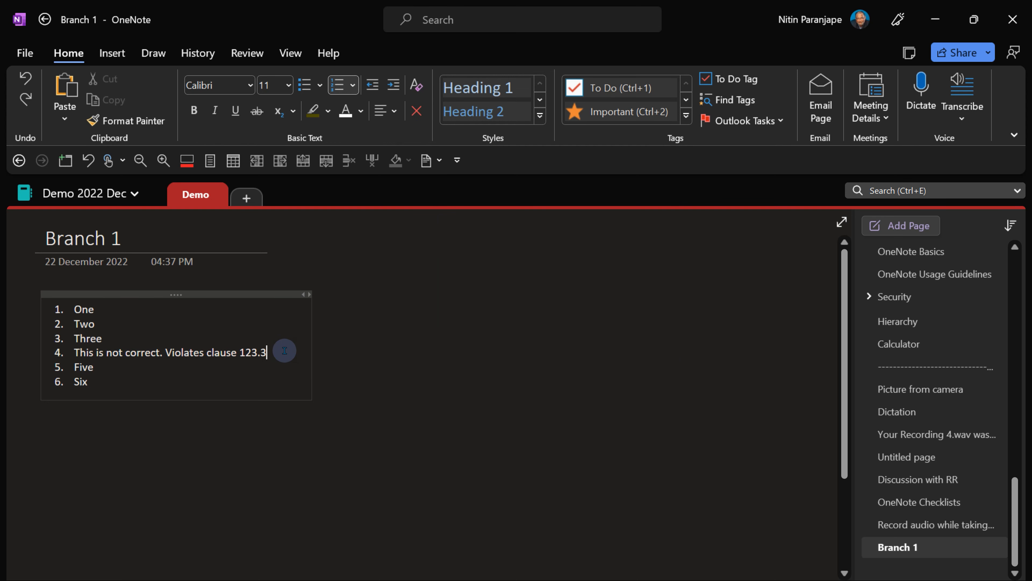
right_click(228, 352)
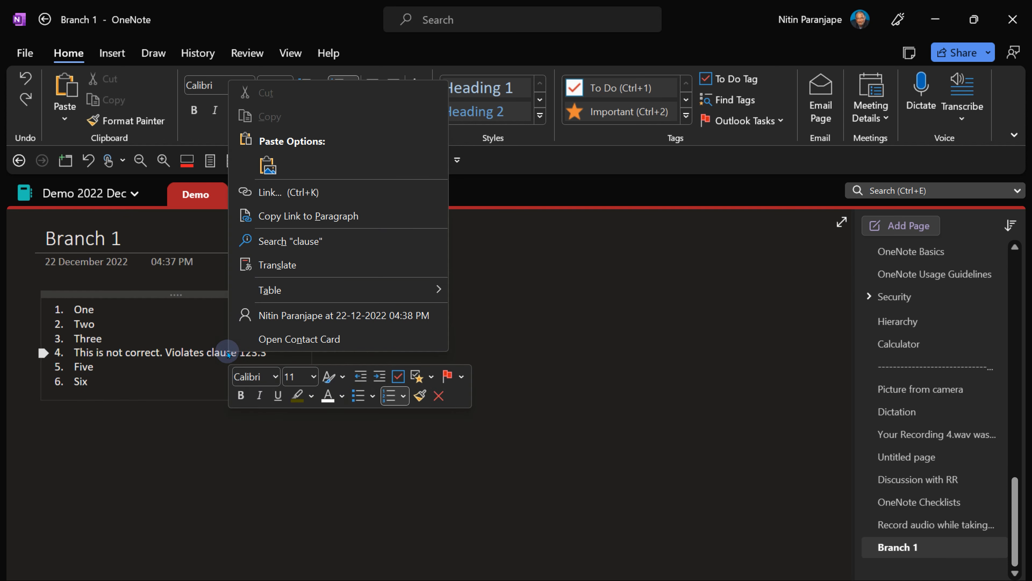
left_click(431, 379)
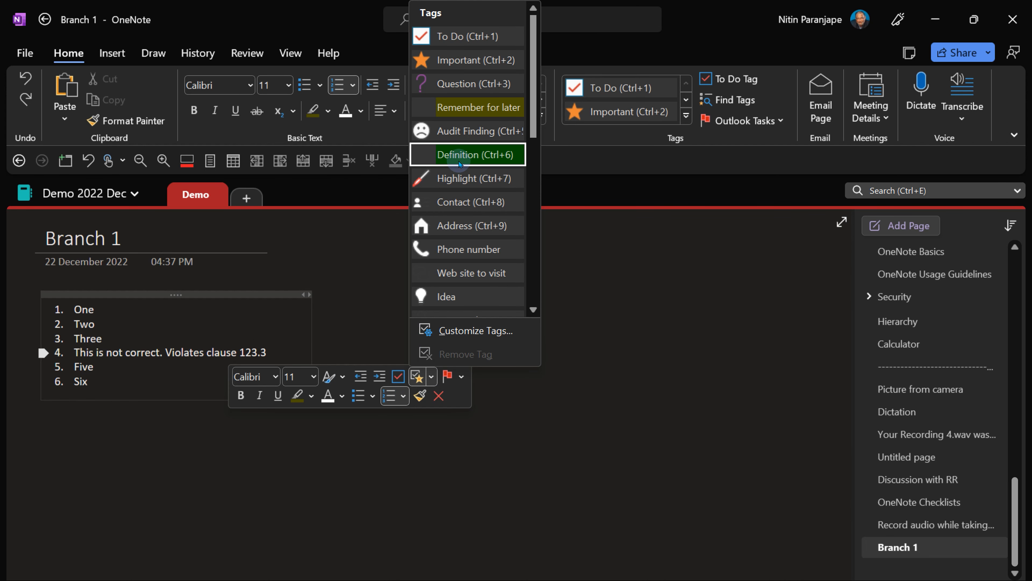
left_click(468, 131)
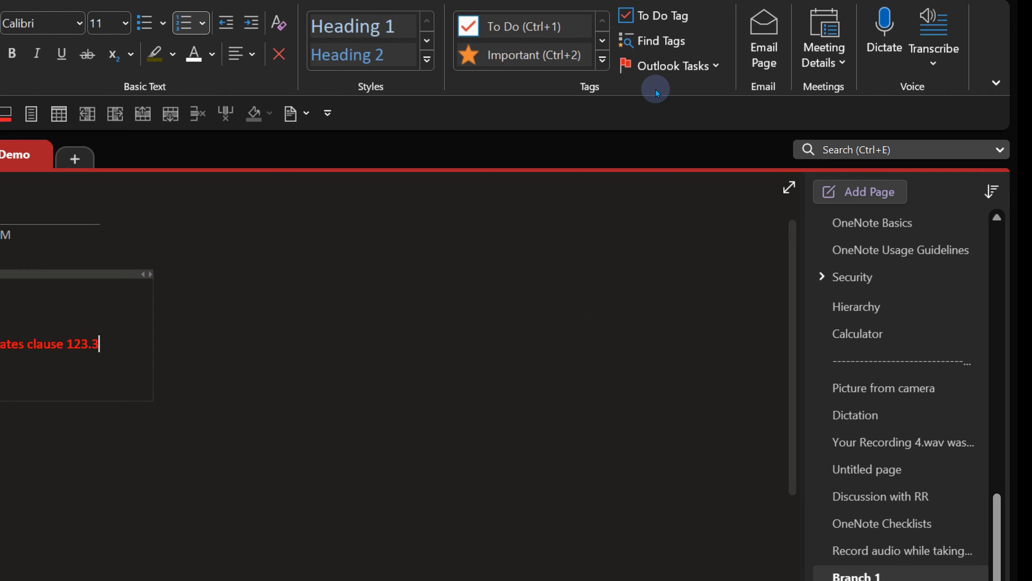
- Find all tags grouped by tag name, check the search scope options, and expand the Audit Finding group
left_click(665, 43)
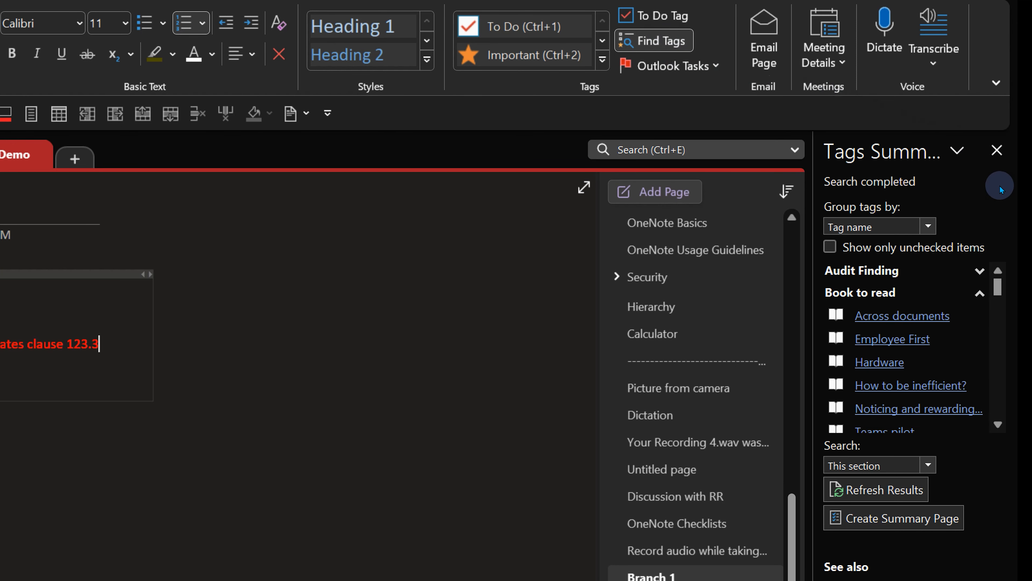
left_click_drag(999, 292, 998, 271)
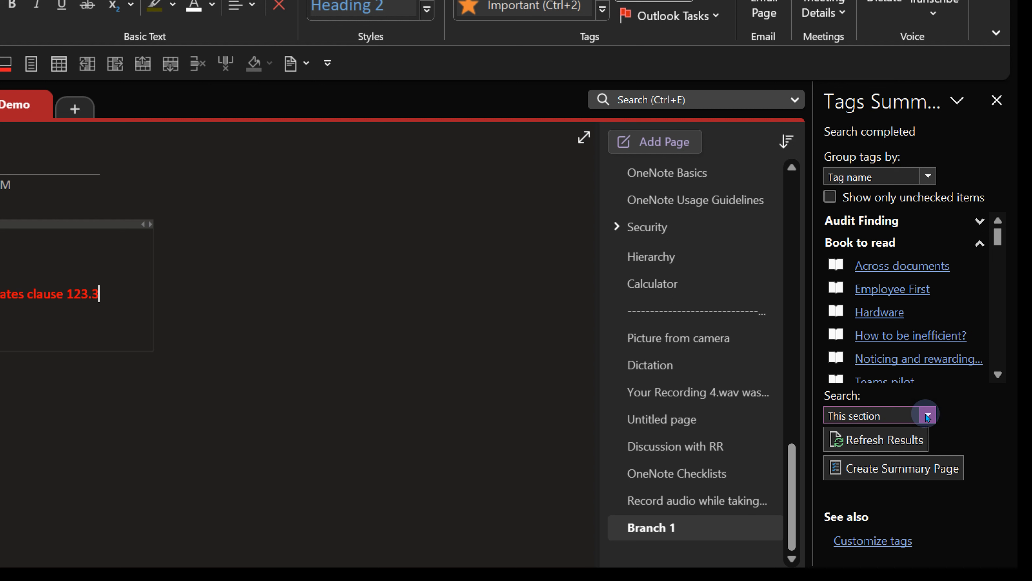
left_click(928, 416)
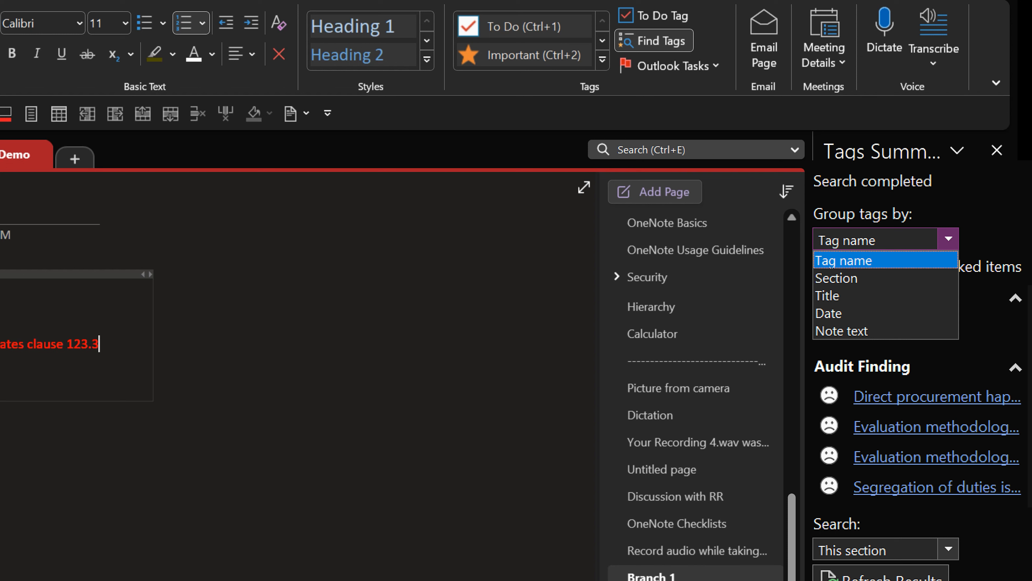
left_click(971, 293)
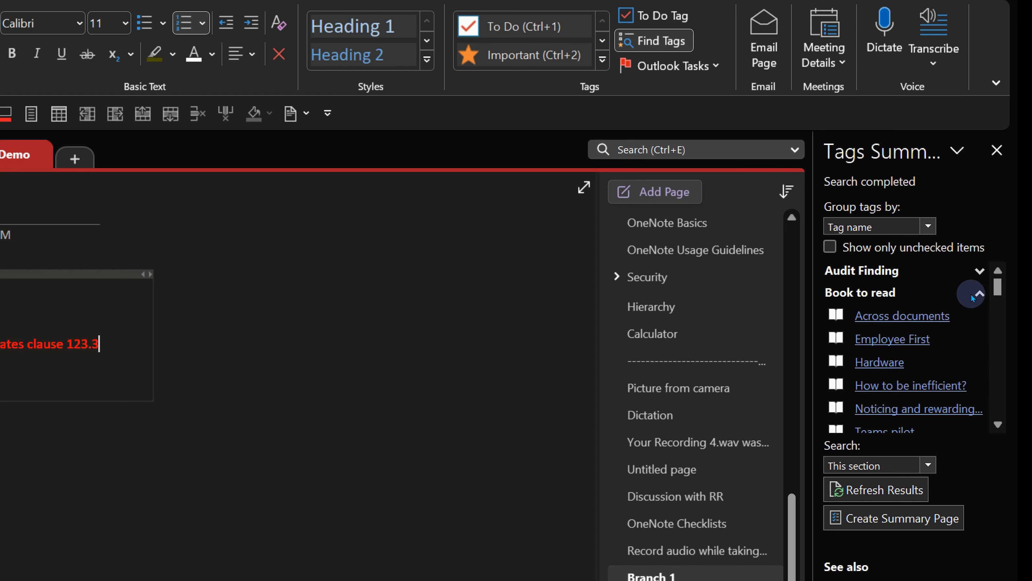
left_click(978, 270)
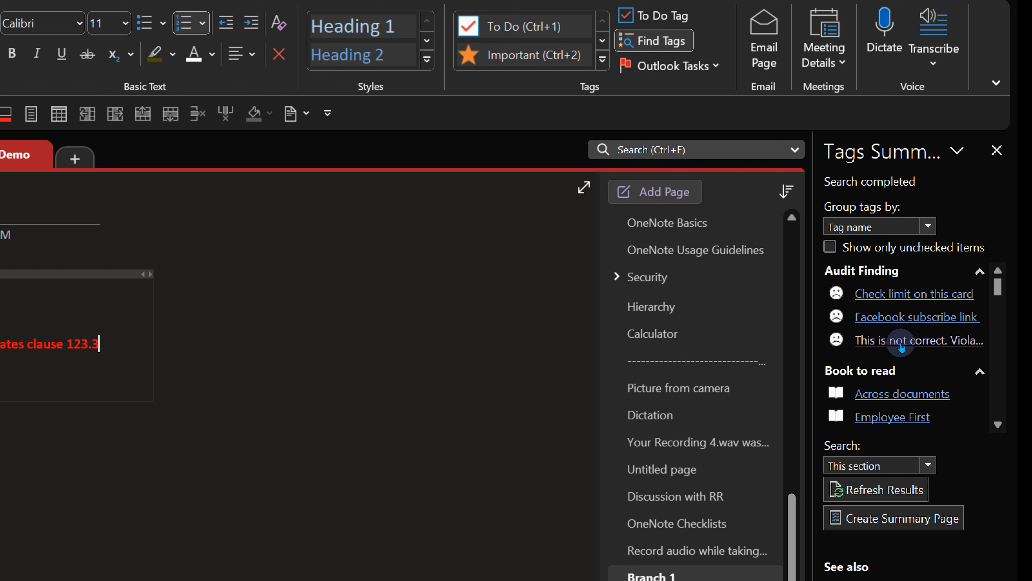
- Look through the To Do items in the tags summary, filtering to only unchecked items and clearing that filter again
scroll(901, 346, "down", 5)
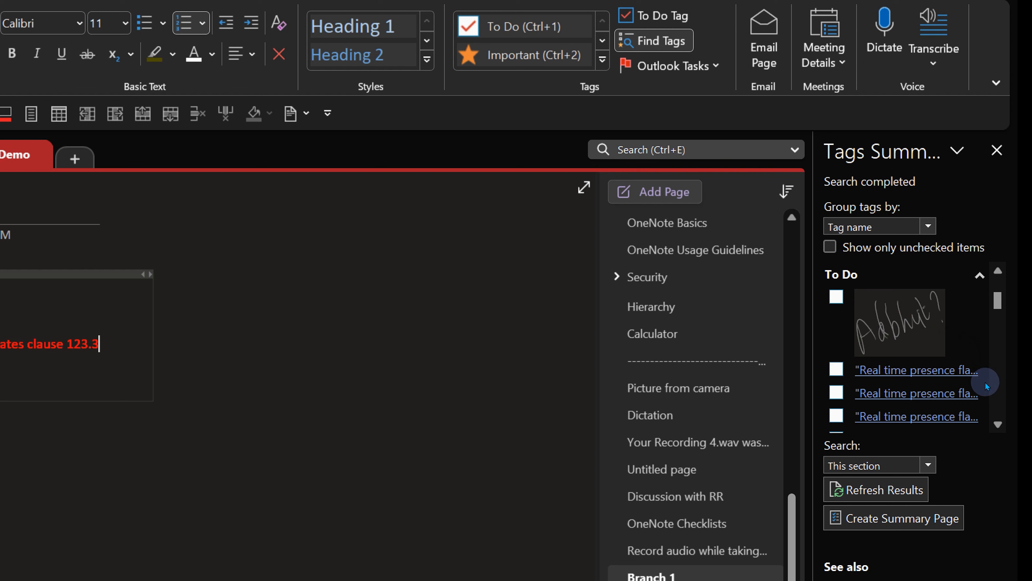
scroll(993, 392, "down", 6)
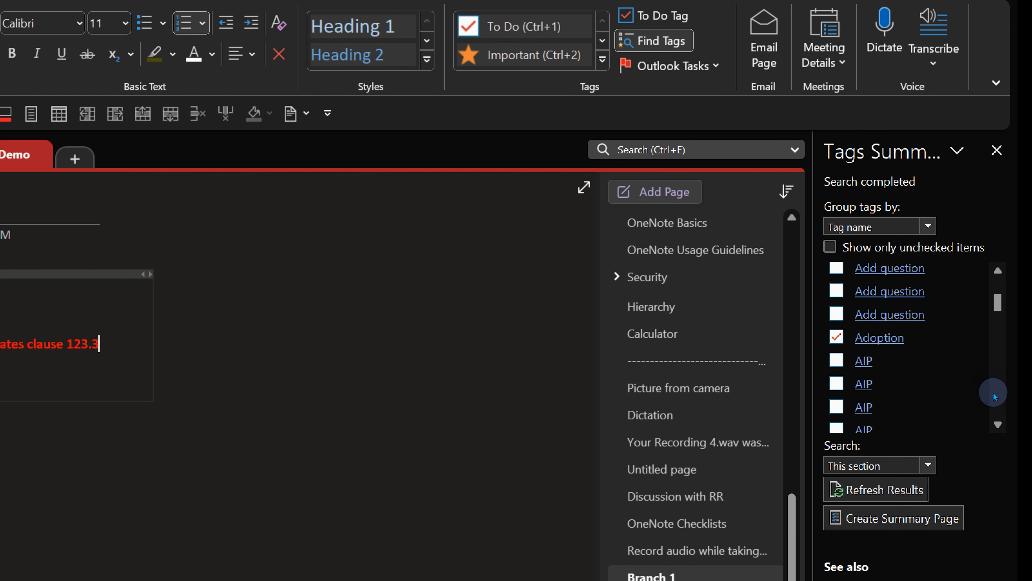
left_click(877, 248)
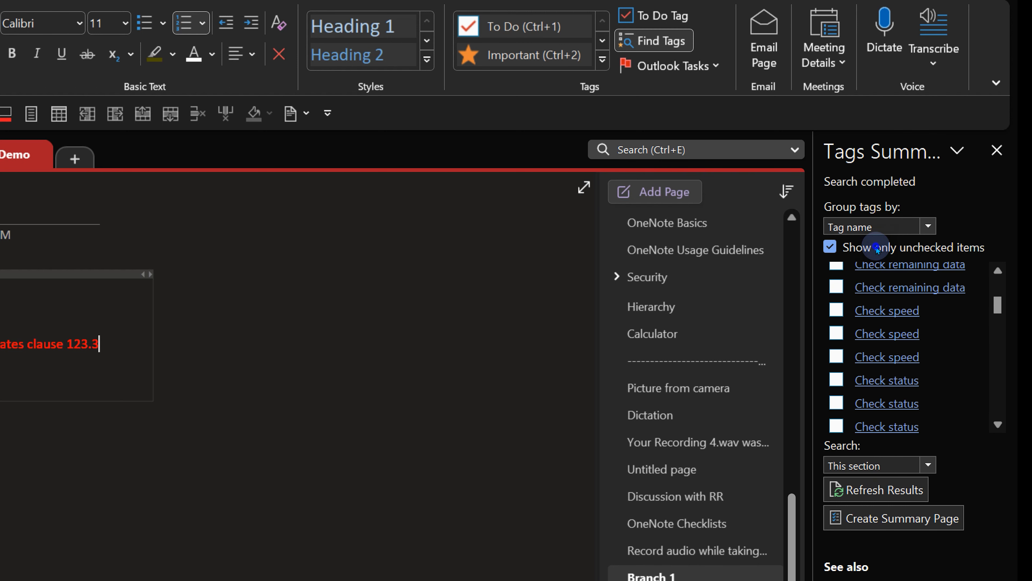
left_click(877, 249)
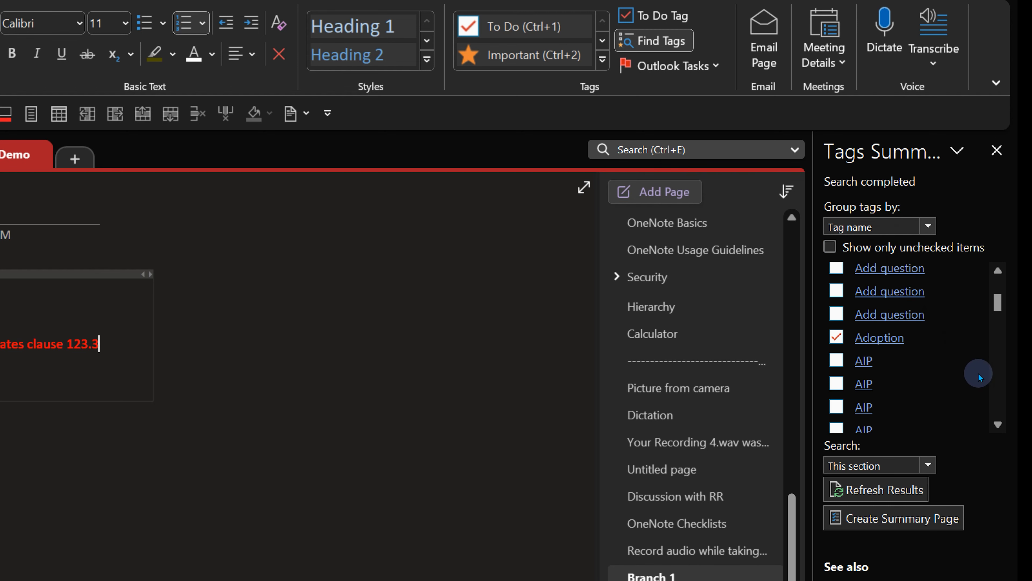
- Examine the Idea and Important groups in the tags summary, including the tagged handwriting
left_click_drag(997, 297, 998, 294)
left_click_drag(998, 244, 999, 237)
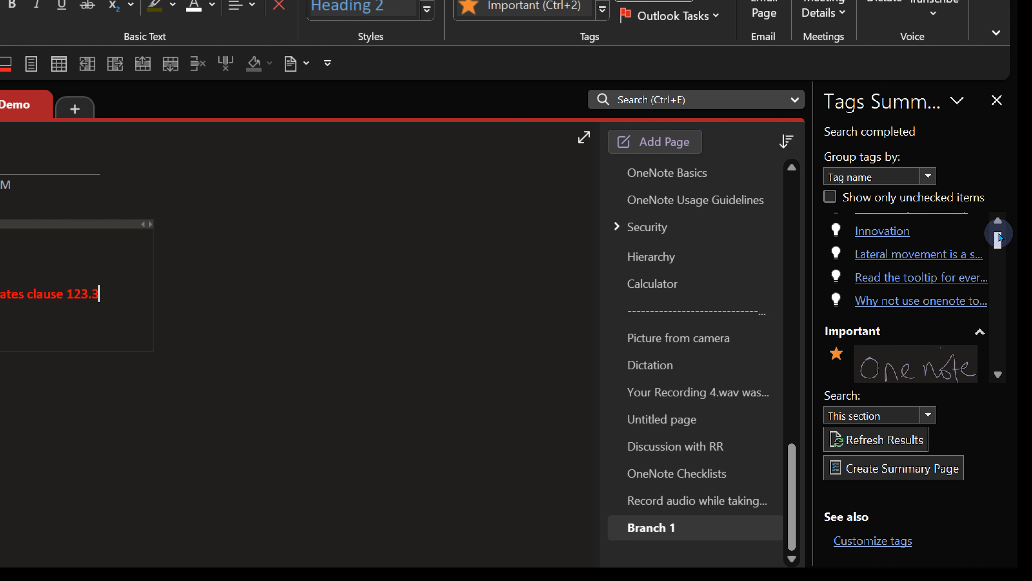
scroll(921, 277, "down", 3)
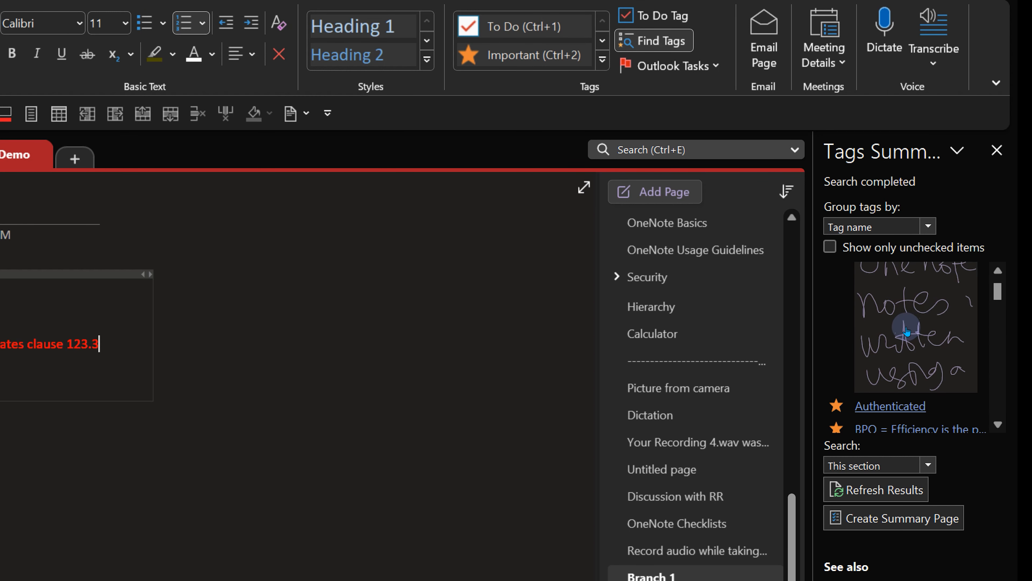
scroll(906, 330, "up", 3)
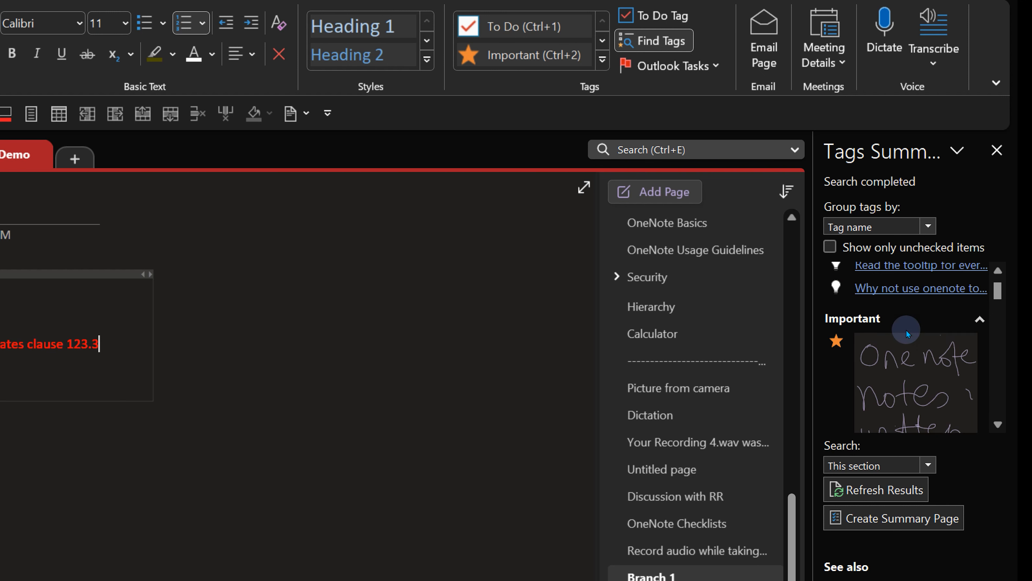
scroll(999, 289, "up", 5)
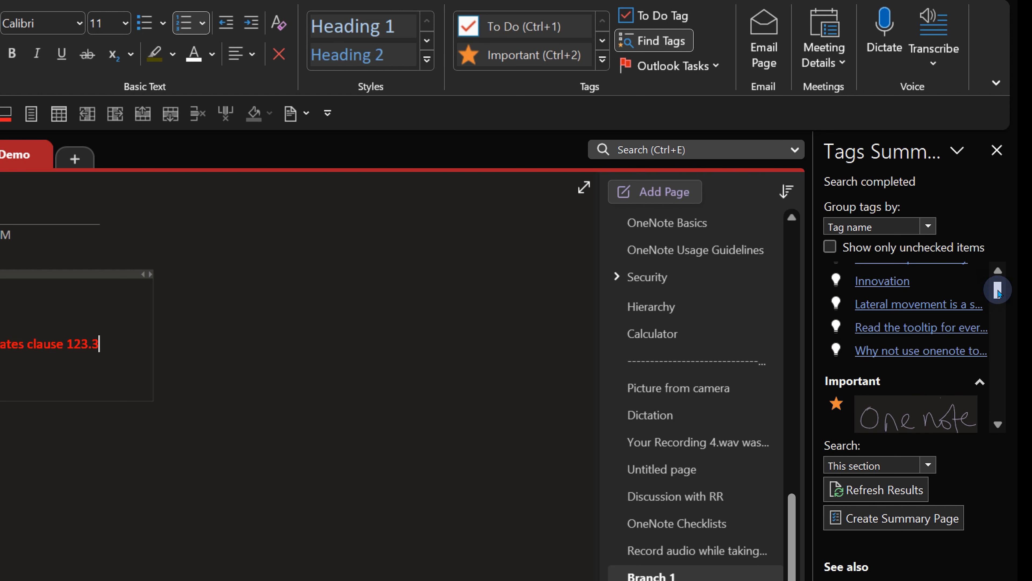
- Create a summary page of the Idea tags and look through its picture and text entries
scroll(1001, 338, "down", 3)
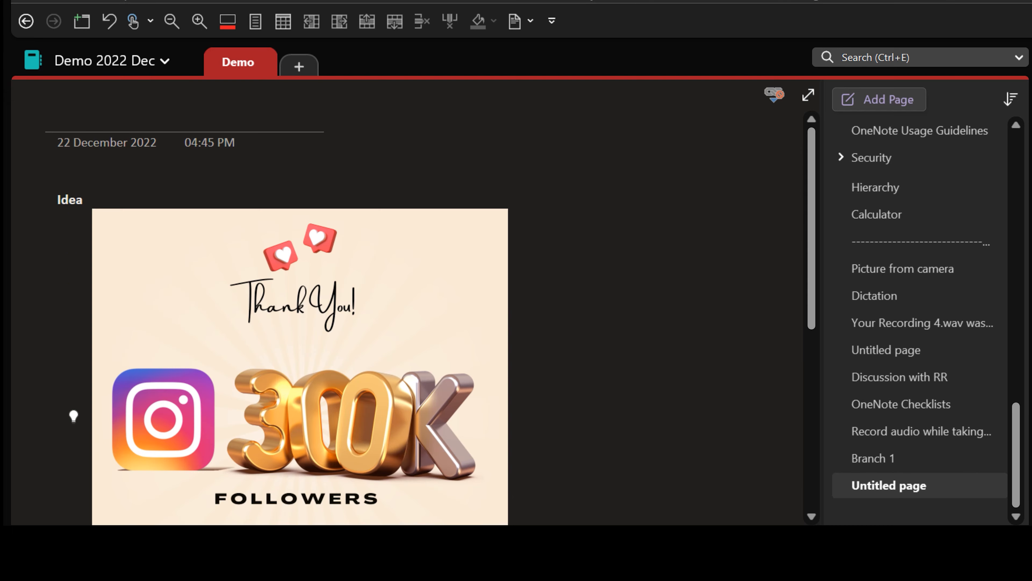
scroll(570, 316, "down", 5)
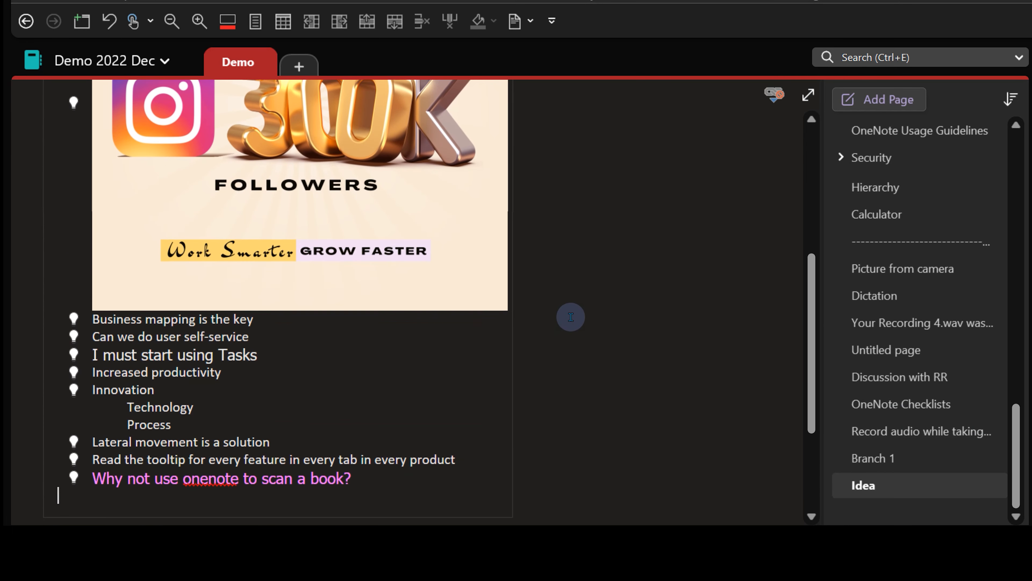
scroll(571, 317, "up", 5)
scroll(572, 317, "down", 4)
scroll(572, 317, "down", 2)
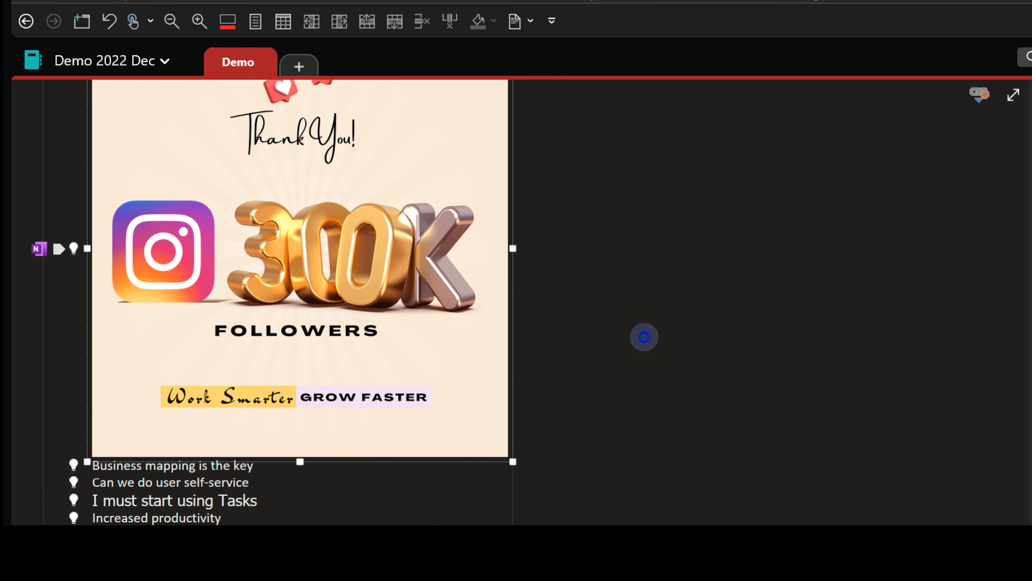
- Open the linked source of "Business mapping is the key" from the Idea summary page and return to the summary
left_click(302, 470)
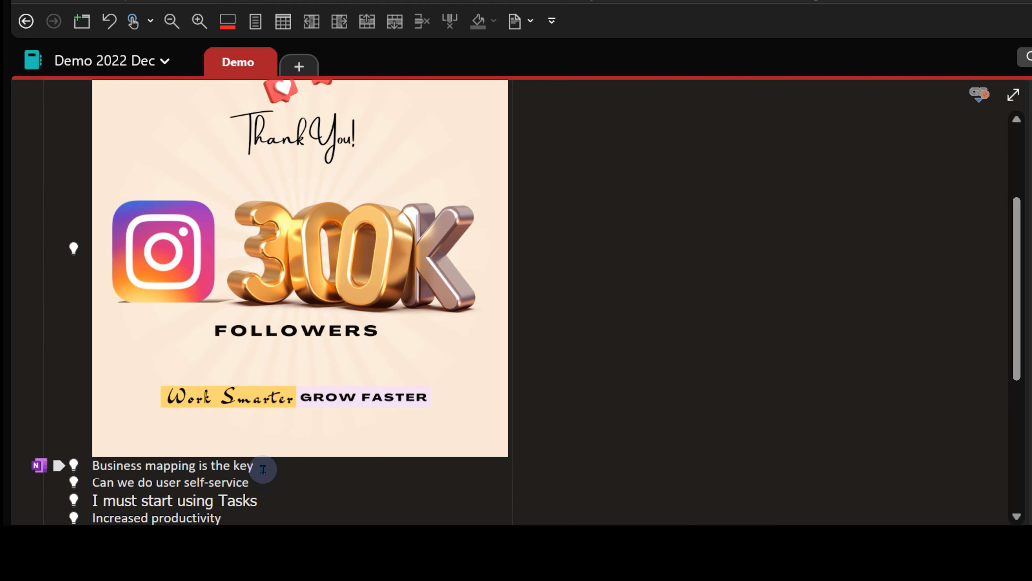
right_click(247, 469)
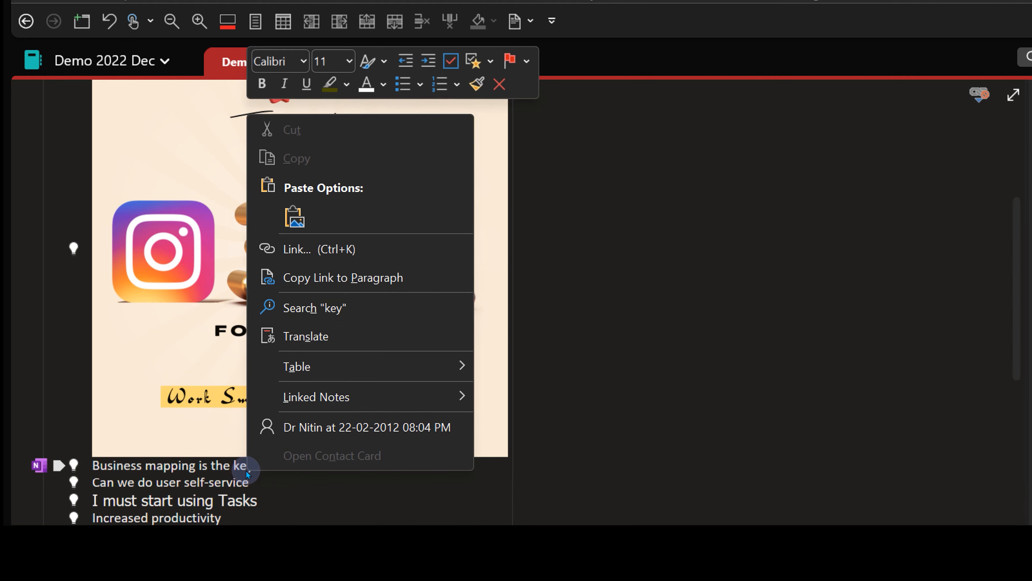
mouse_move(342, 403)
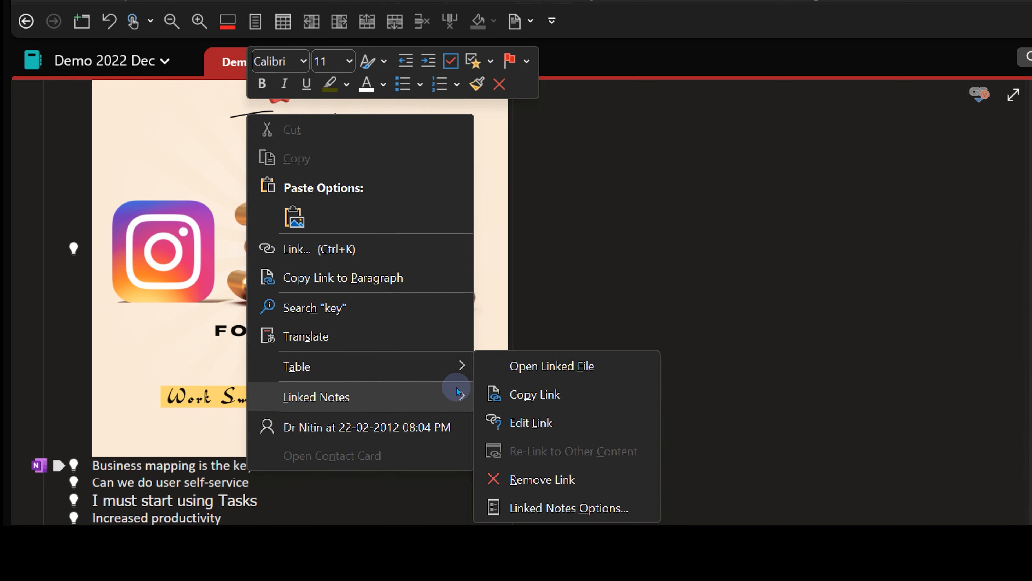
left_click(552, 368)
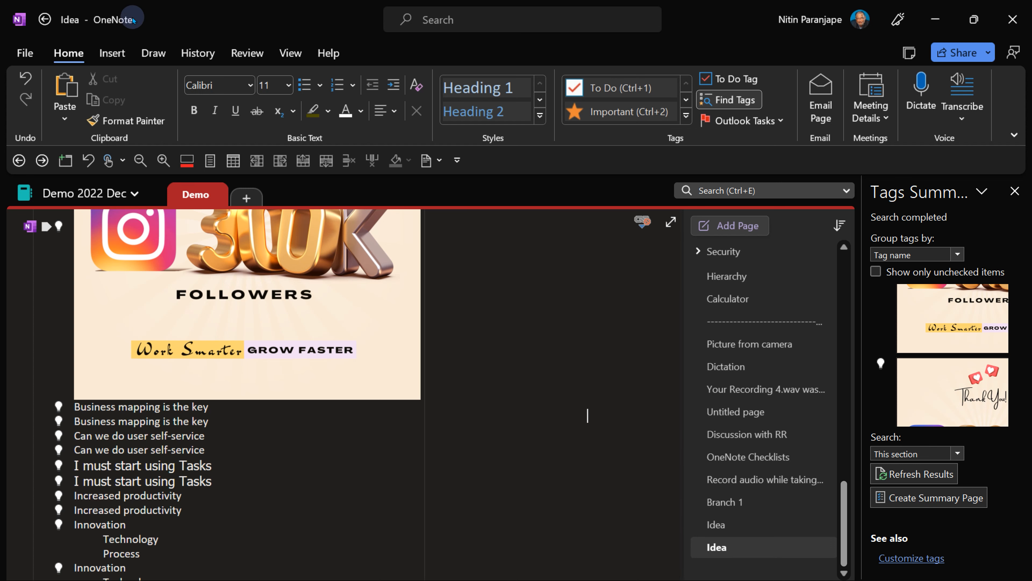
left_click(48, 27)
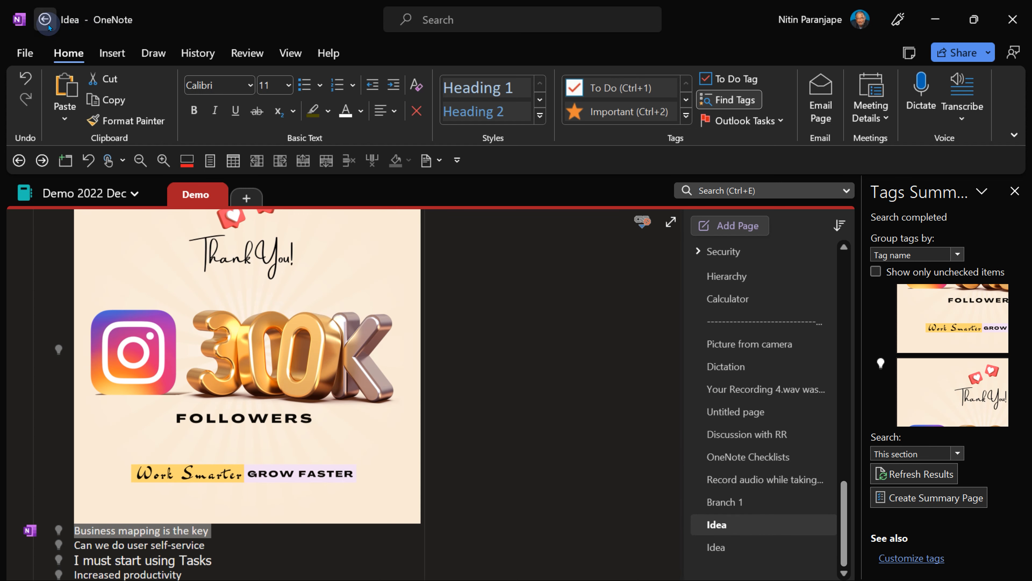